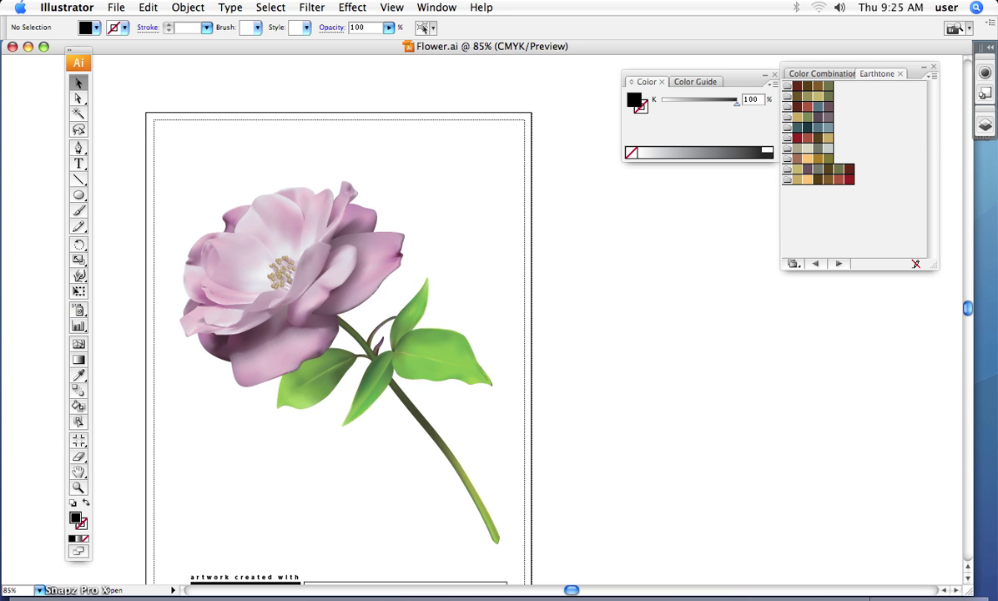
# Zoom to 150% and pan so the rose and the empty space to its right are framed
pyautogui.press('super+equal')
pyautogui.press('super+equal')
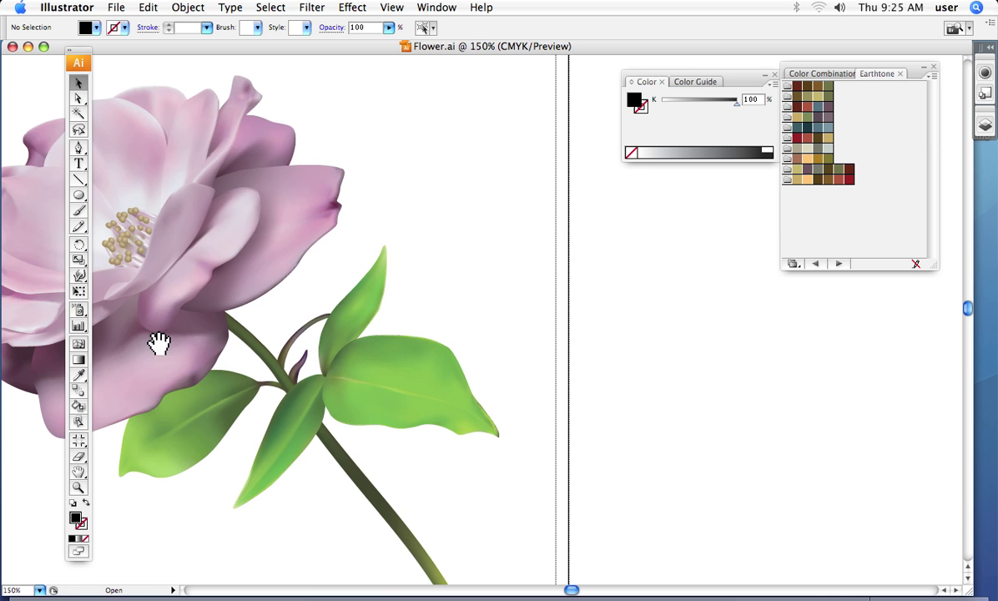
pyautogui.moveTo(174, 278); pyautogui.dragTo(436, 339)
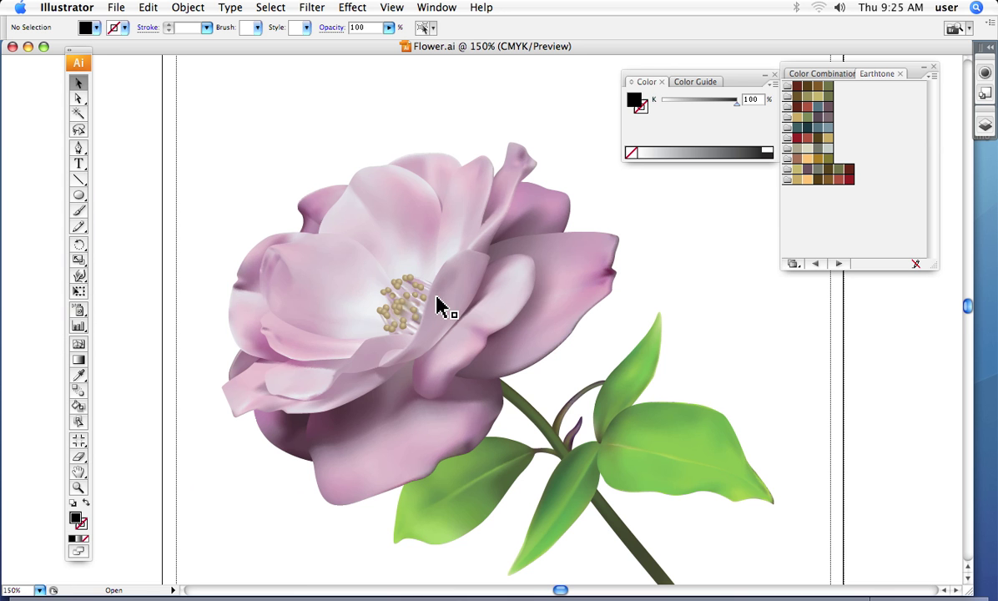
pyautogui.moveTo(459, 278); pyautogui.dragTo(182, 252)
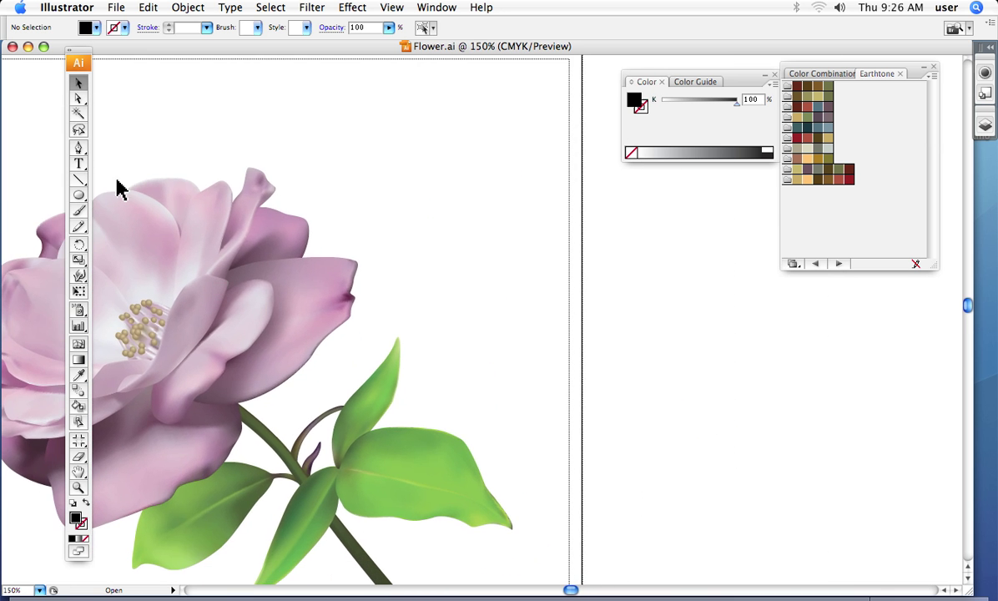
# Drag a mesh petal to the upper right and the green leaf to the artboard's right side
pyautogui.click(142, 245)
pyautogui.moveTo(142, 244); pyautogui.dragTo(451, 151)
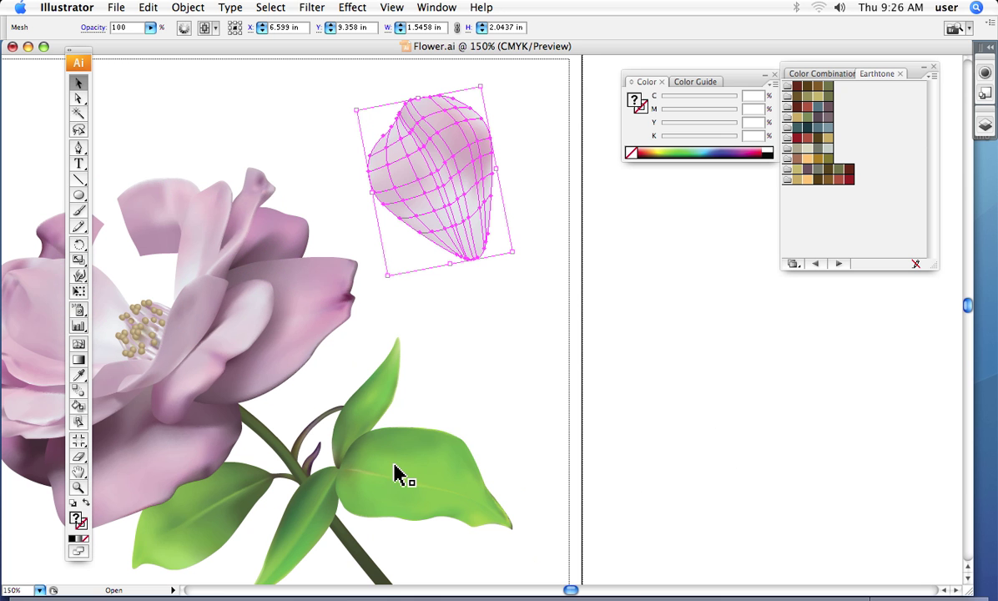
pyautogui.moveTo(398, 475); pyautogui.dragTo(676, 324)
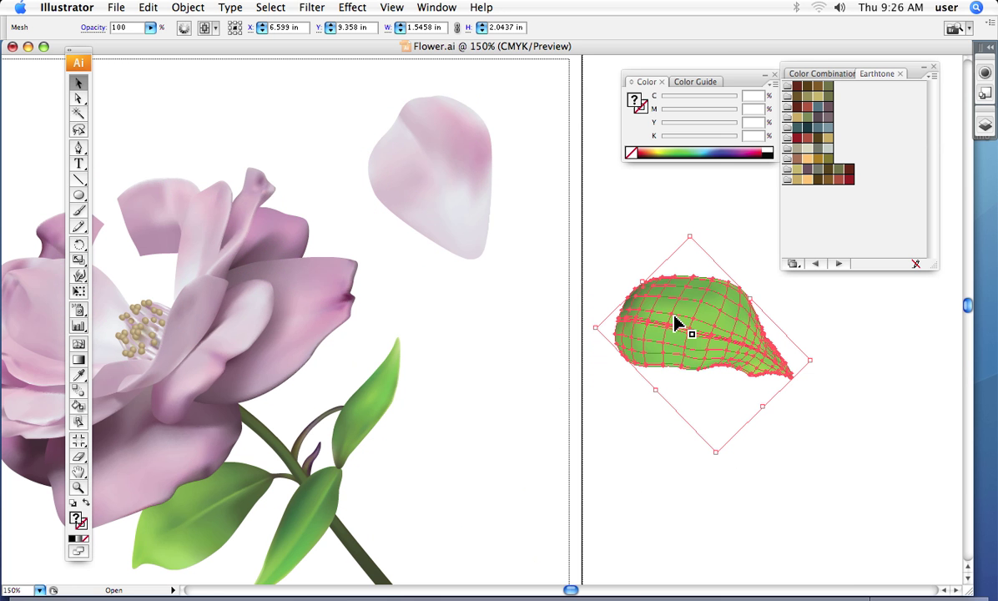
# Zoom to 400% on the detached petal and center its mesh in the view
pyautogui.click(432, 173)
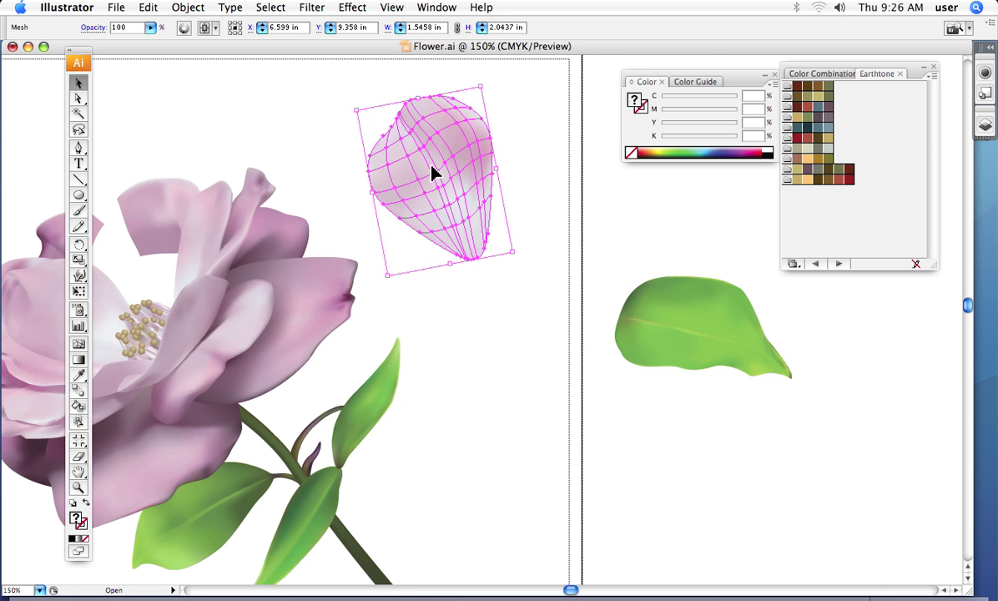
pyautogui.press('super+equal')
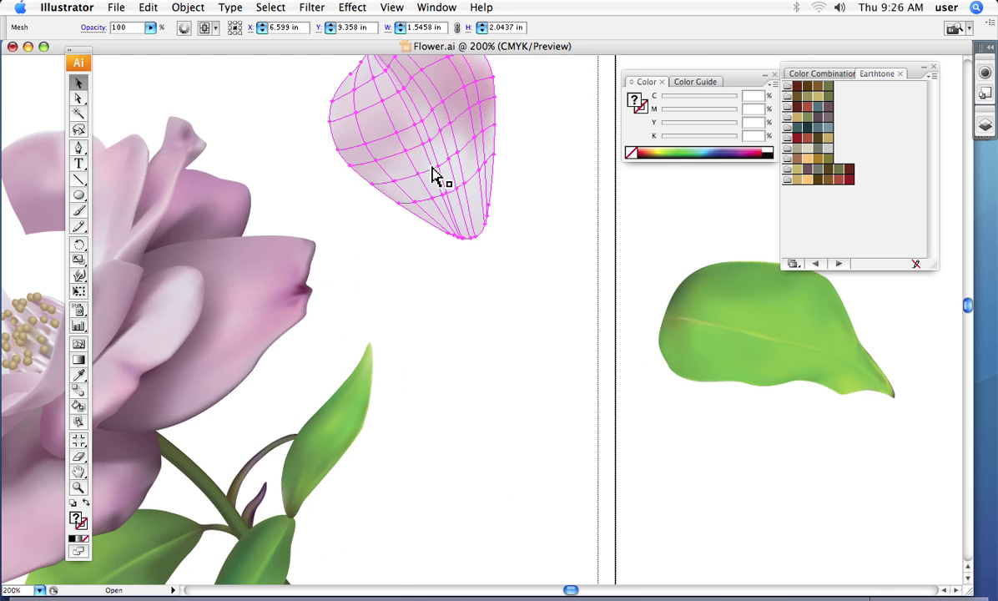
pyautogui.press('super+equal')
pyautogui.moveTo(432, 166); pyautogui.dragTo(521, 483)
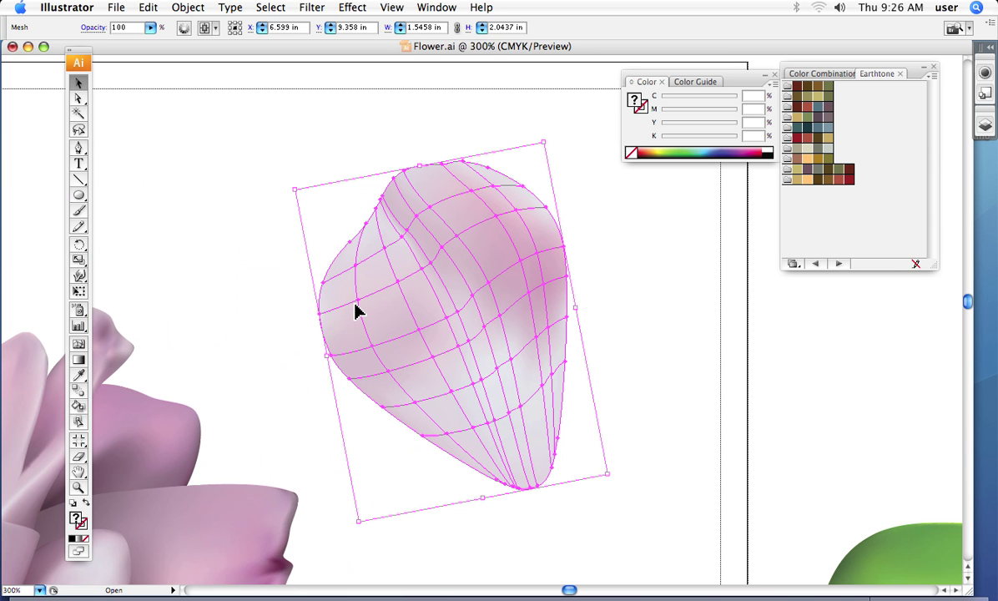
pyautogui.press('super+equal')
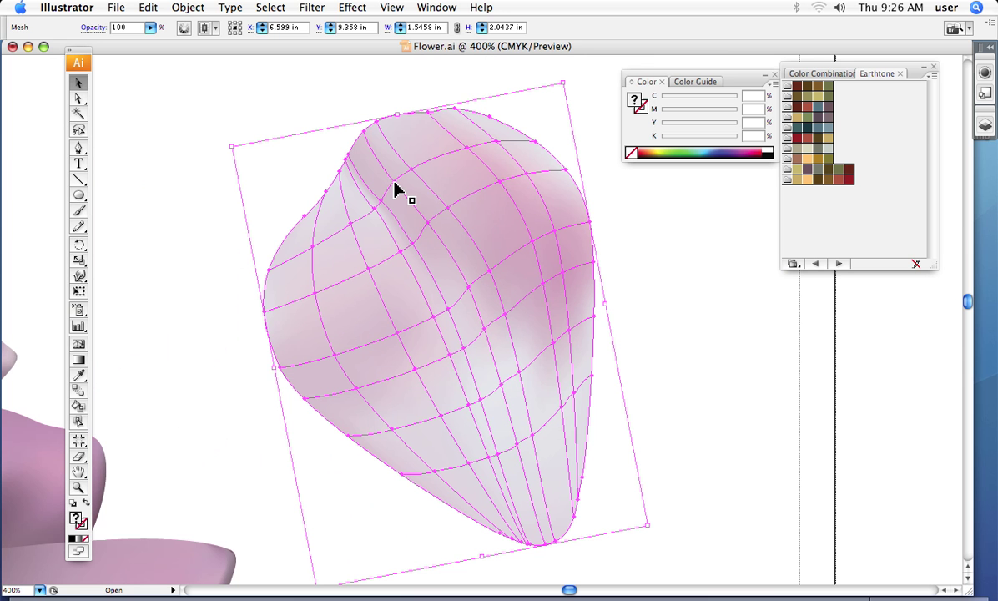
# Color a petal-edge mesh point dark brown, then drag it inward and bend its handle to shape the fold
pyautogui.click(78, 99)
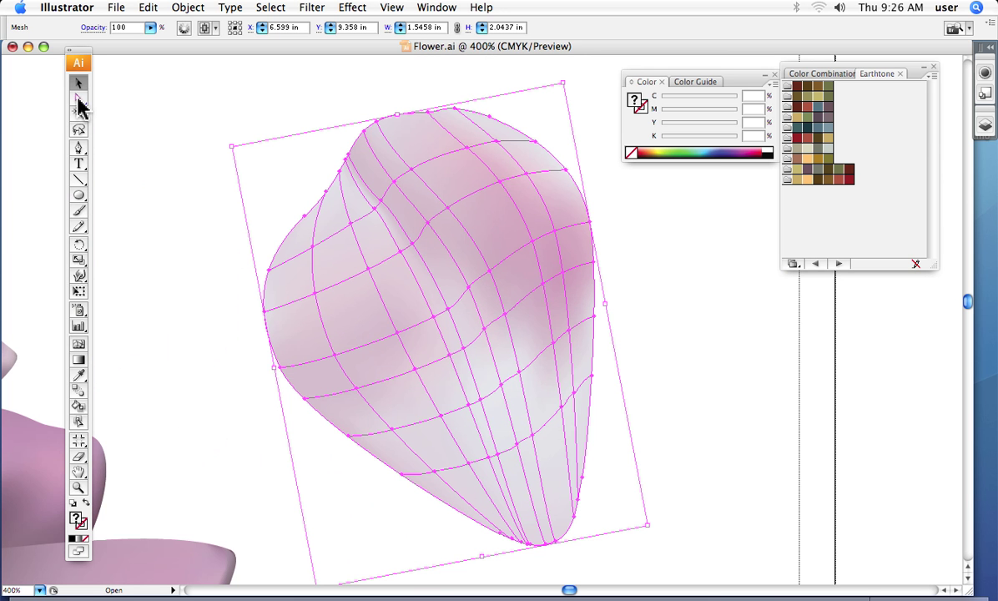
pyautogui.click(314, 251)
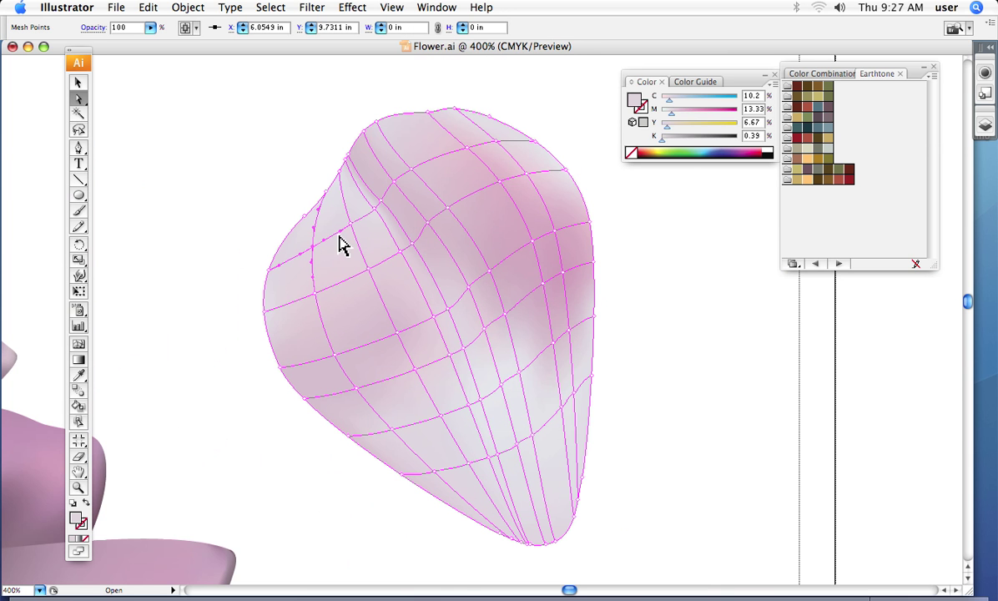
pyautogui.click(653, 153)
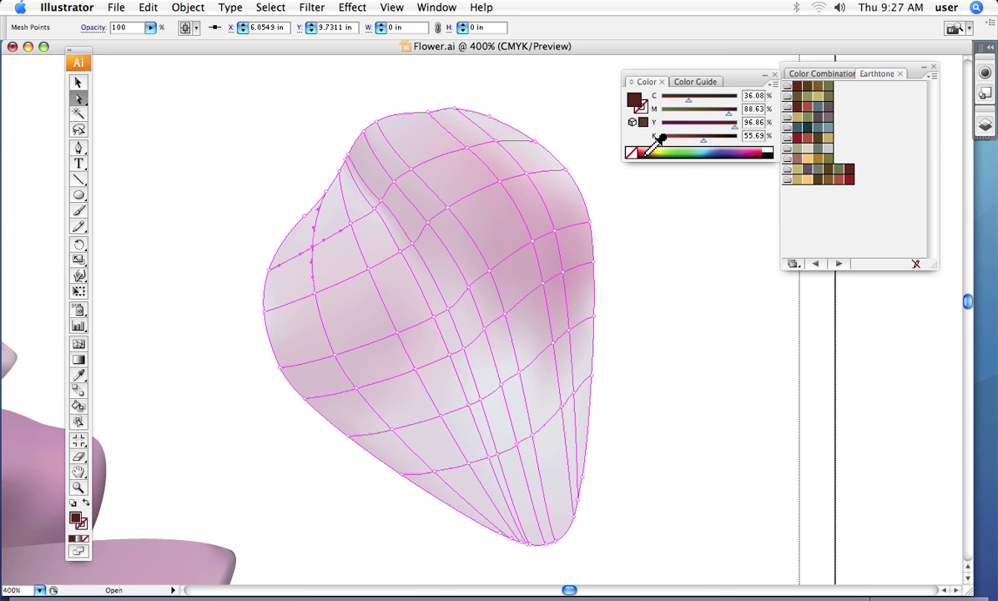
pyautogui.click(316, 302)
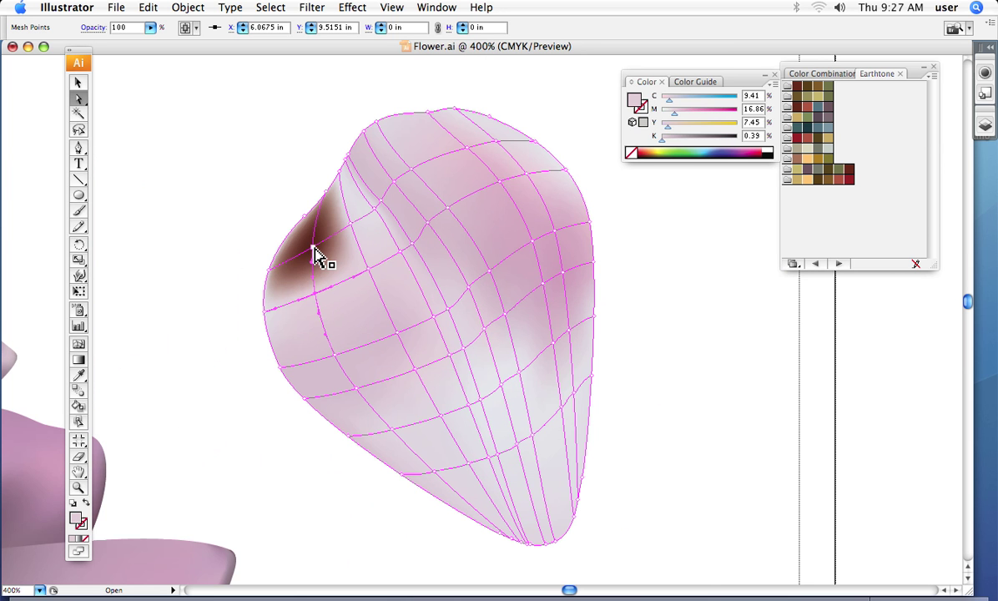
pyautogui.moveTo(316, 248); pyautogui.dragTo(363, 326)
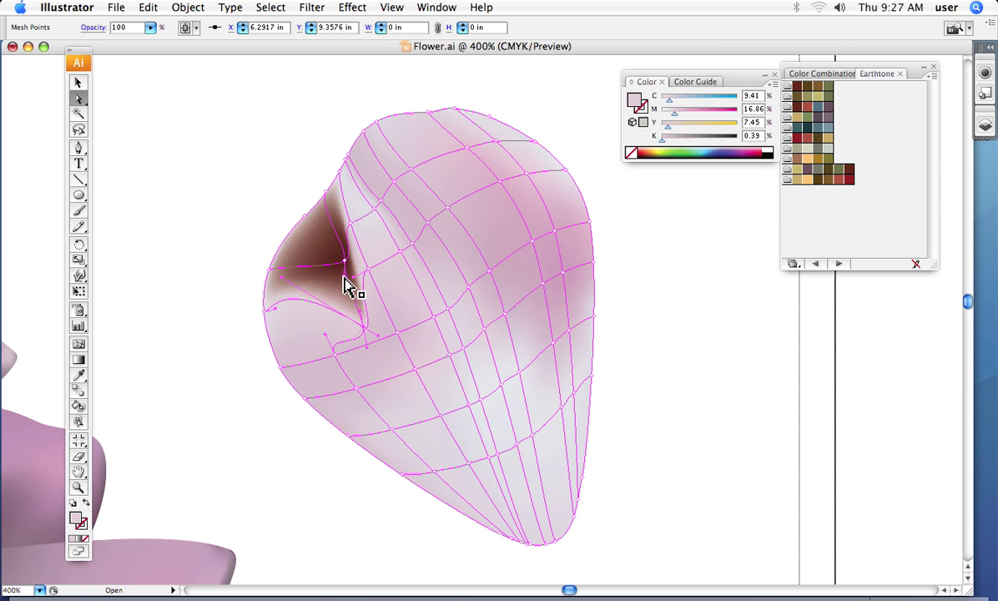
pyautogui.moveTo(343, 272); pyautogui.dragTo(297, 245)
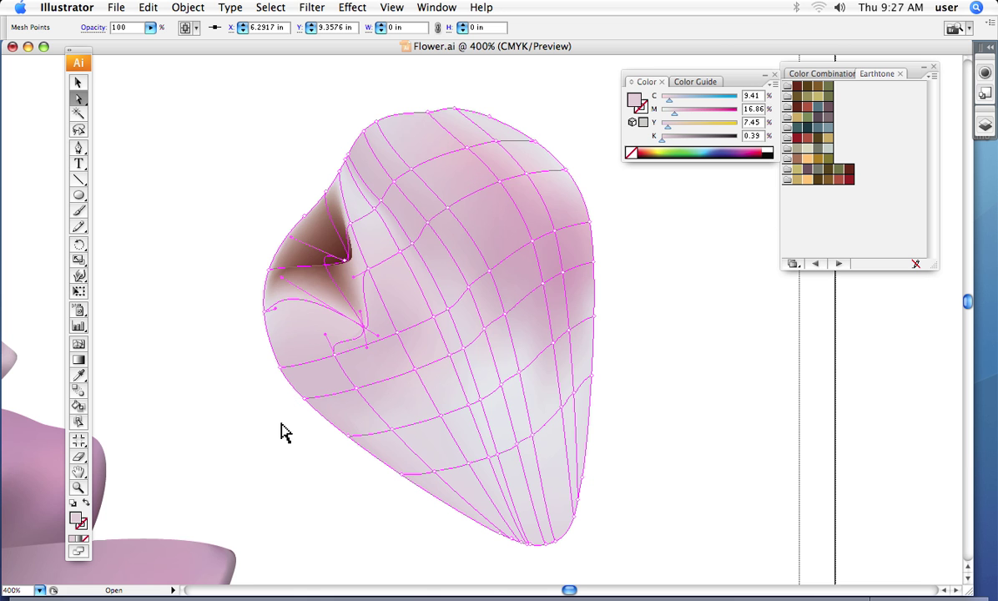
# Zoom out from the petal and pan over to select the detached leaf's mesh
pyautogui.press('space')
pyautogui.moveTo(403, 475); pyautogui.dragTo(447, 265)
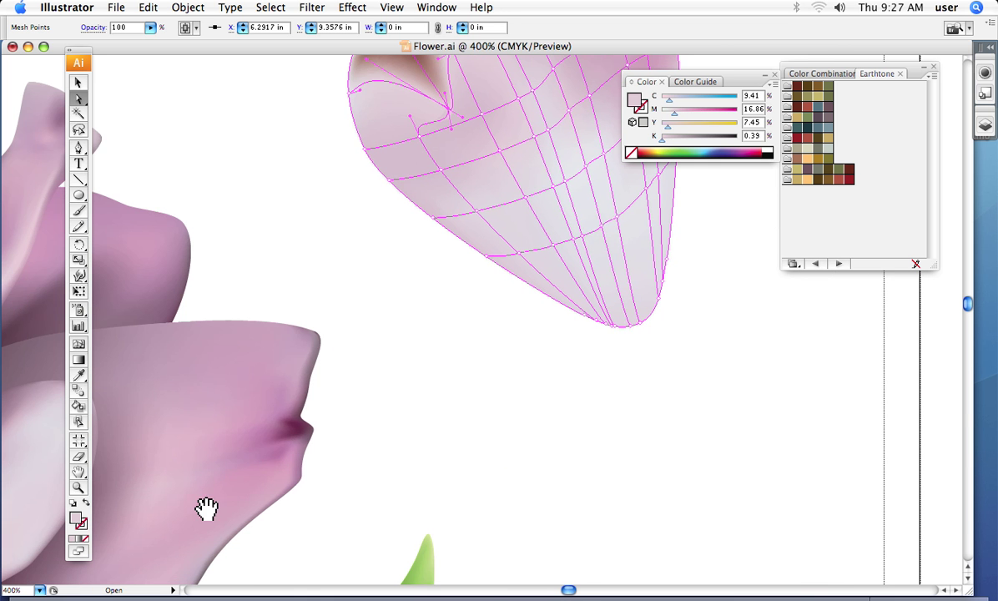
pyautogui.press('super+minus')
pyautogui.press('super+minus')
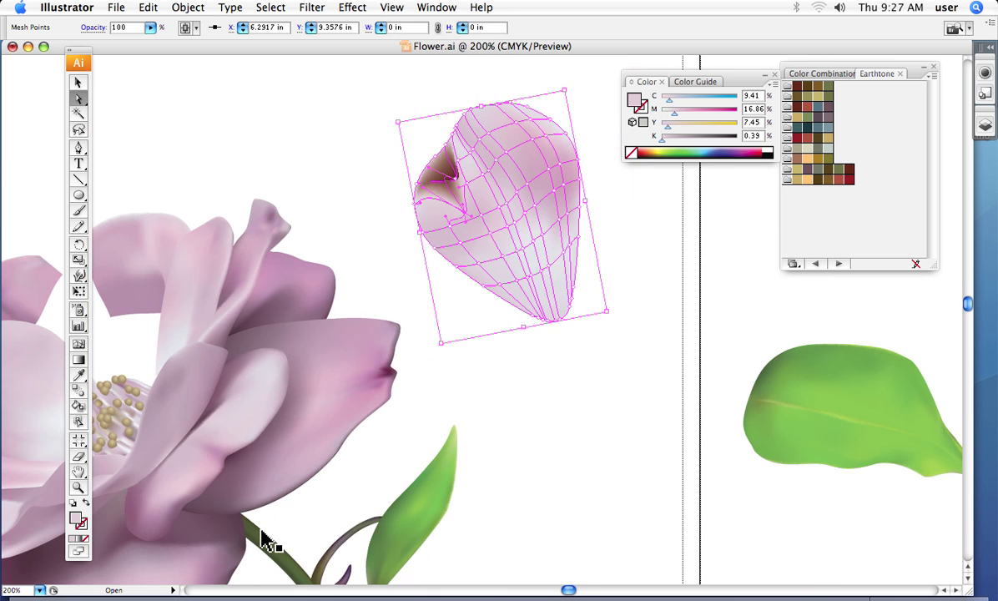
pyautogui.press('space')
pyautogui.moveTo(637, 470); pyautogui.dragTo(149, 430)
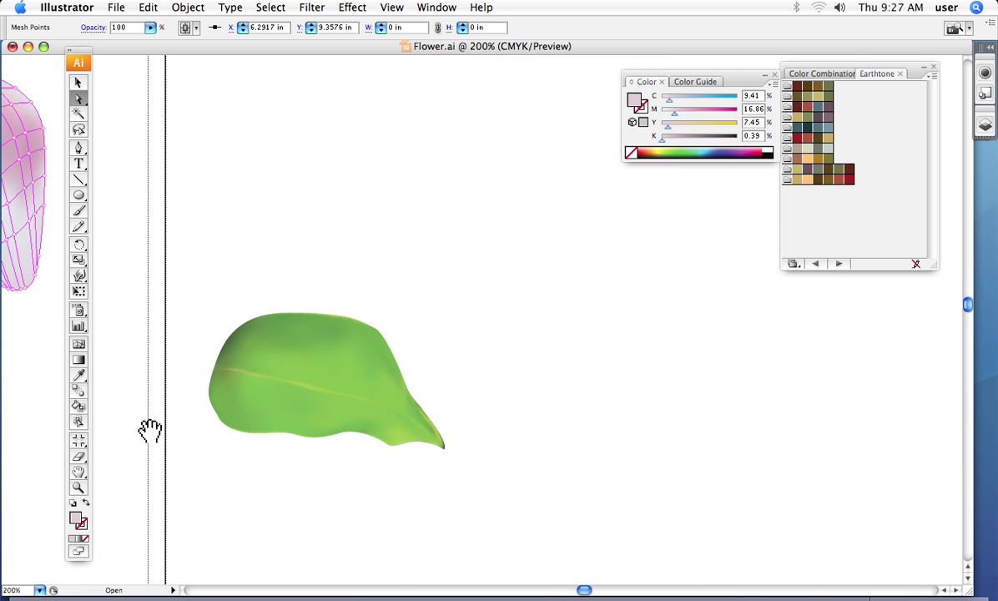
pyautogui.click(317, 352)
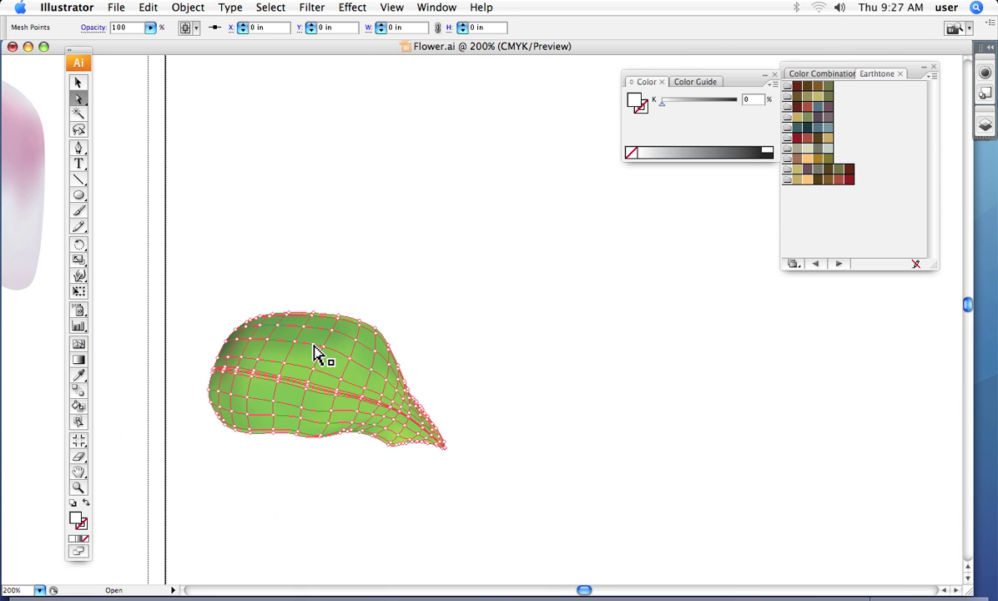
# Zoom out to 66.67% and shift the whole page right, leaving empty canvas on the left
pyautogui.press('space')
pyautogui.moveTo(145, 392); pyautogui.dragTo(352, 357)
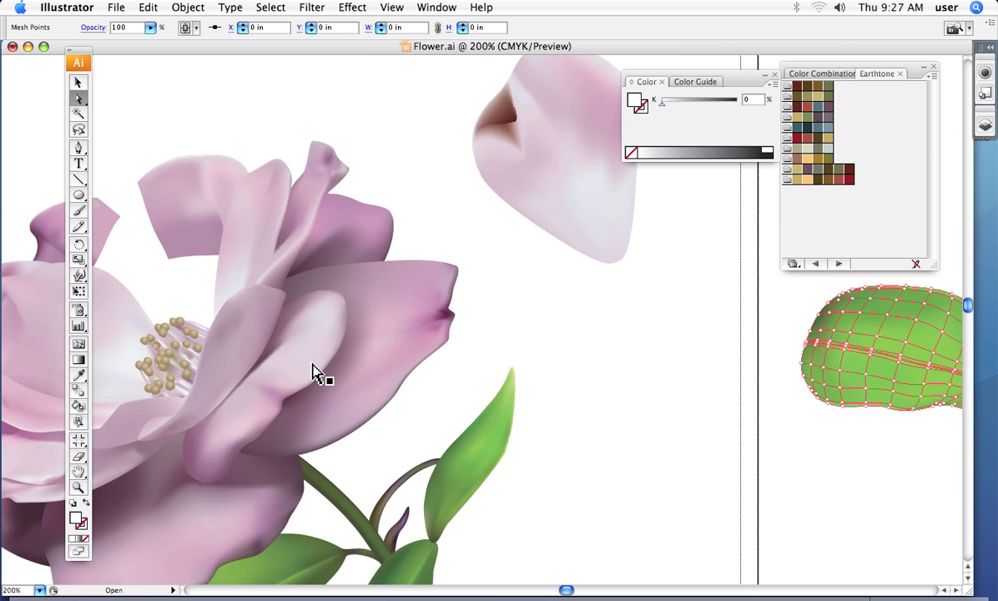
pyautogui.press('super+minus')
pyautogui.press('super+minus')
pyautogui.press('super+minus')
pyautogui.press('space')
pyautogui.moveTo(236, 389); pyautogui.dragTo(571, 393)
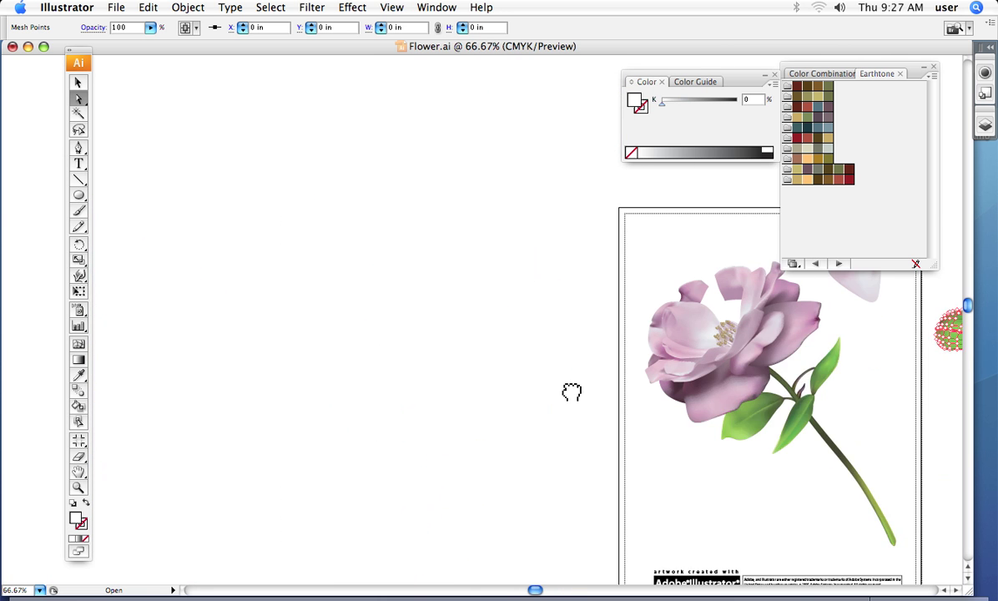
# Draw a large oval left of the page and load the Gradients > Brights swatch library
pyautogui.click(79, 195)
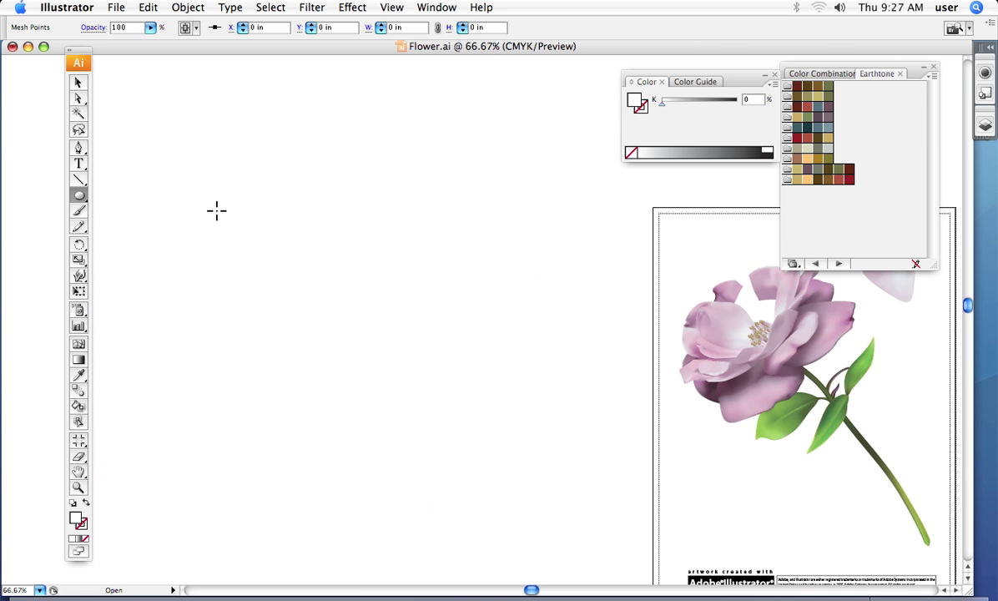
pyautogui.moveTo(160, 213); pyautogui.dragTo(573, 479)
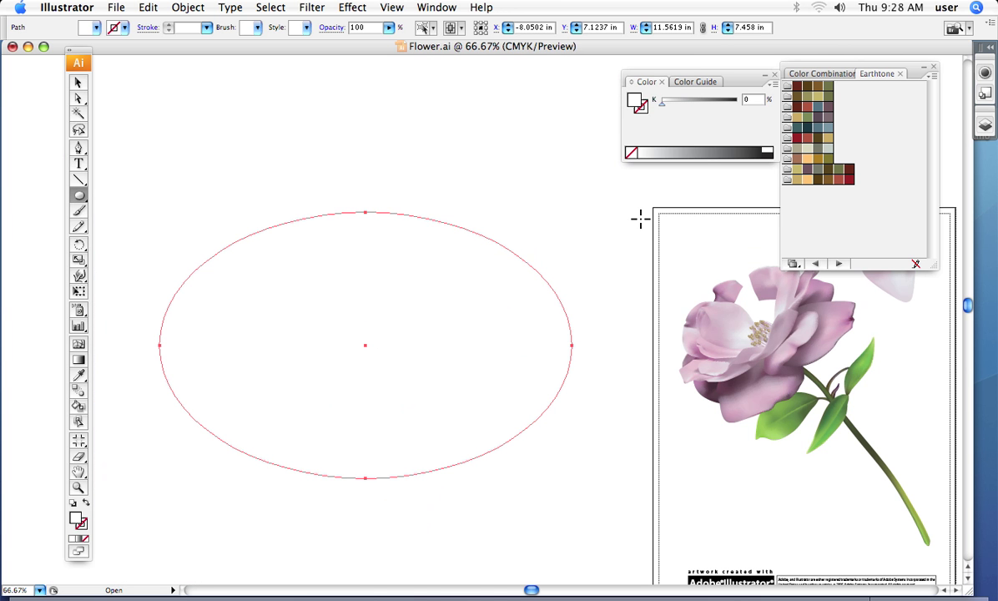
pyautogui.click(437, 7)
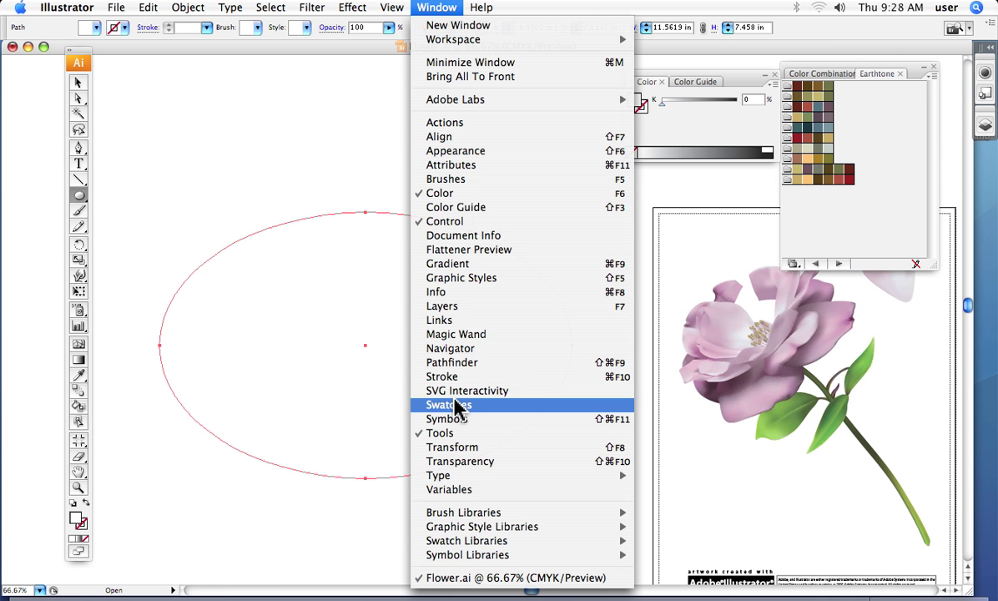
pyautogui.click(459, 406)
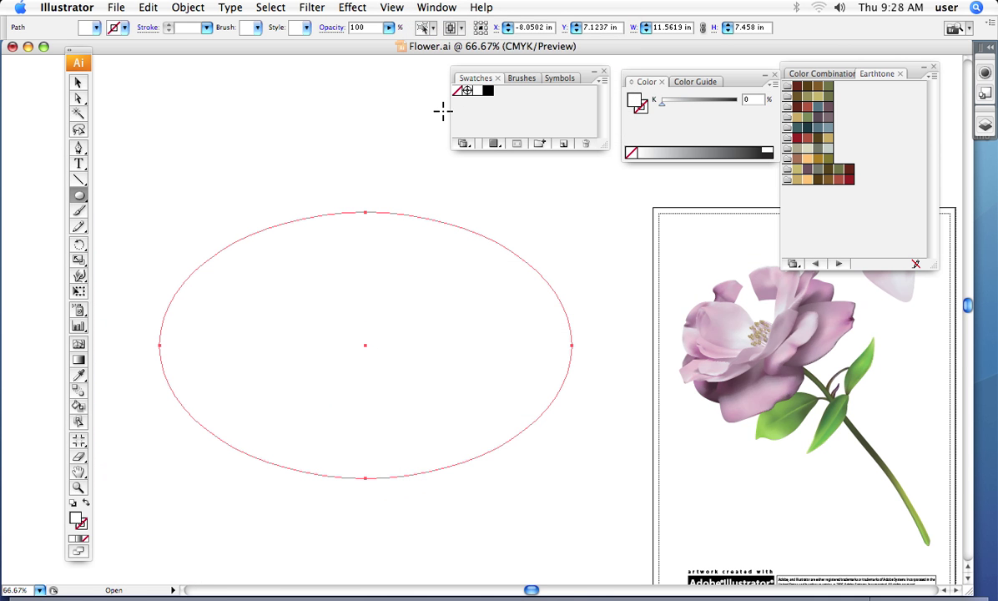
pyautogui.click(463, 145)
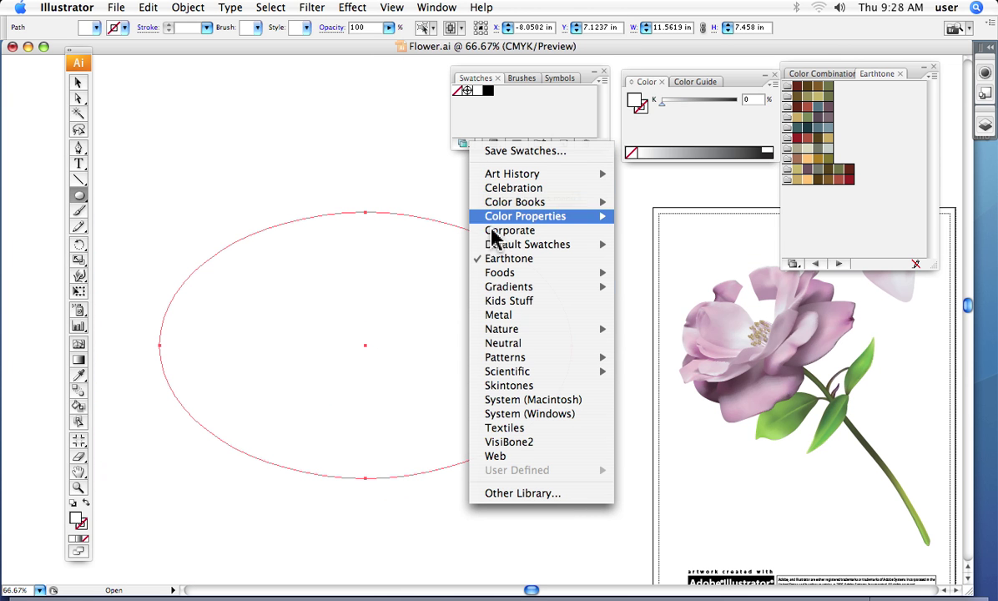
pyautogui.moveTo(496, 286)
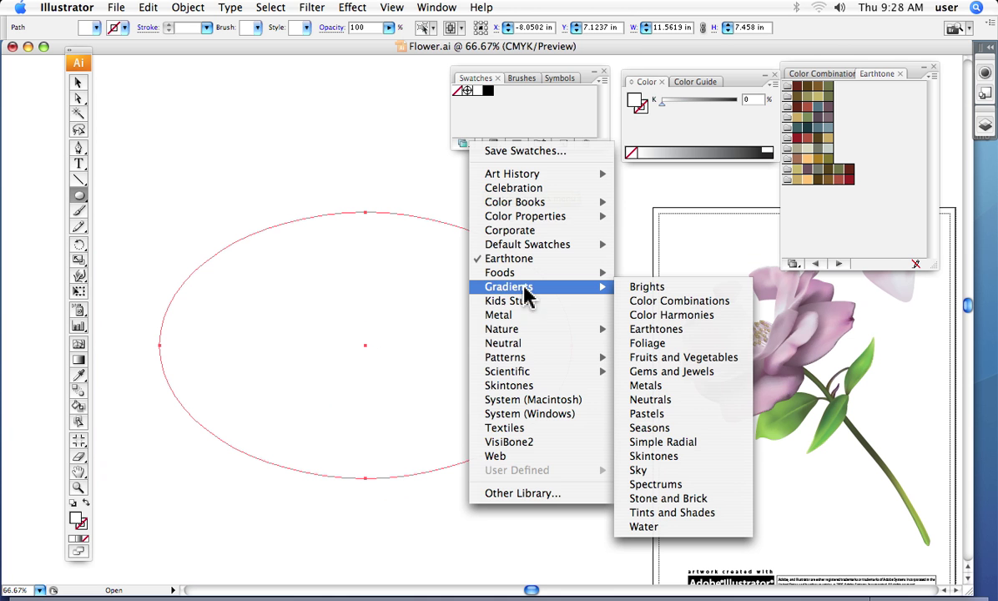
pyautogui.click(645, 288)
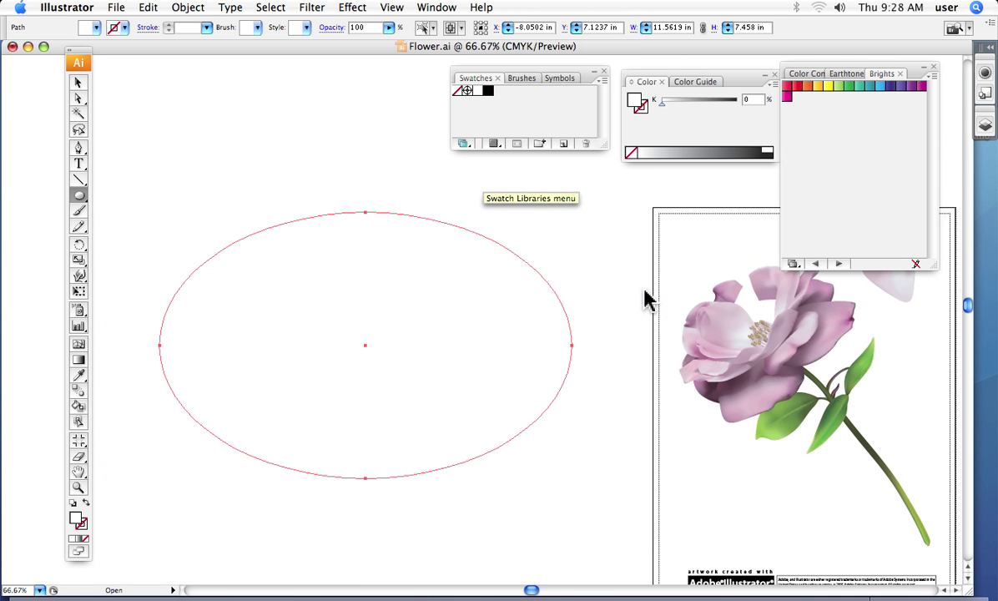
# Fill the ellipse with a pink-red Brights gradient, then swap it for an Earthtones gradient
pyautogui.click(787, 89)
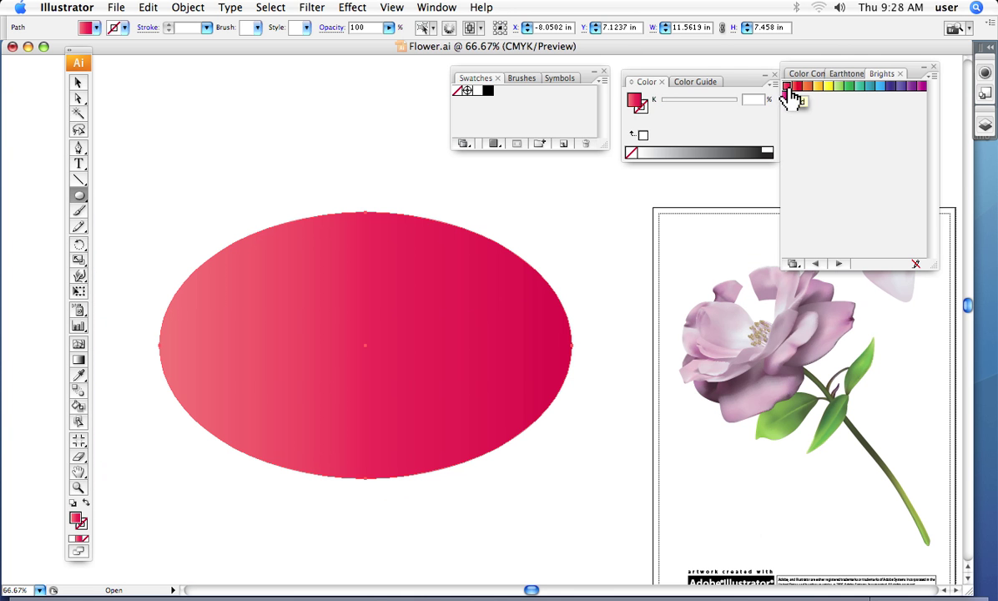
pyautogui.click(793, 264)
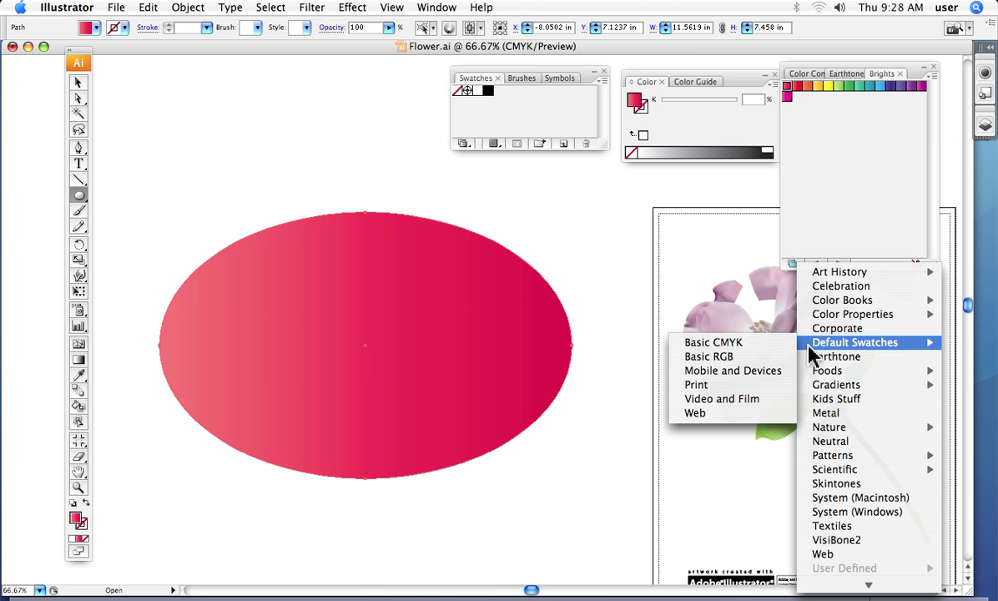
pyautogui.moveTo(817, 385)
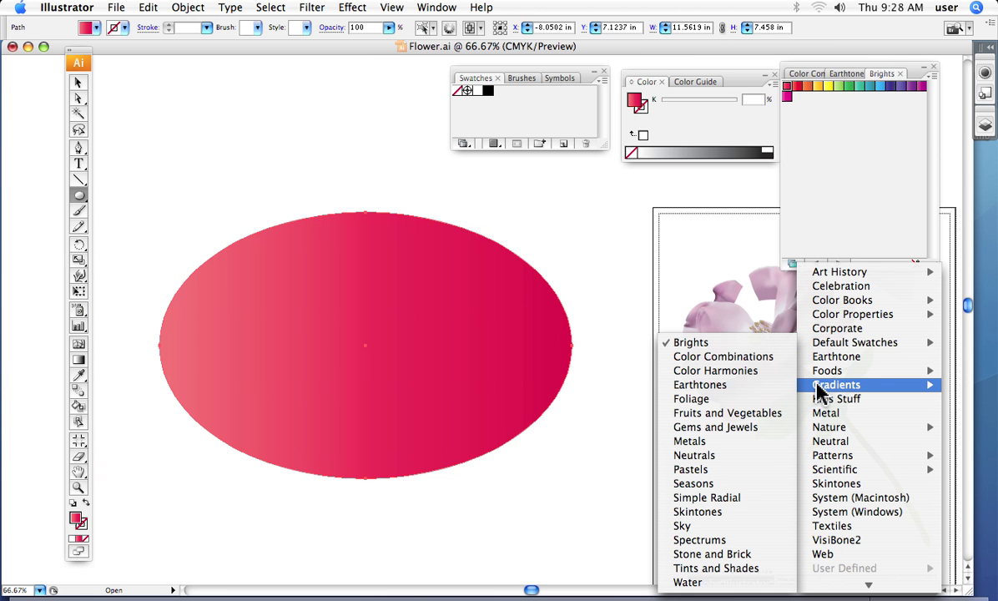
pyautogui.click(725, 386)
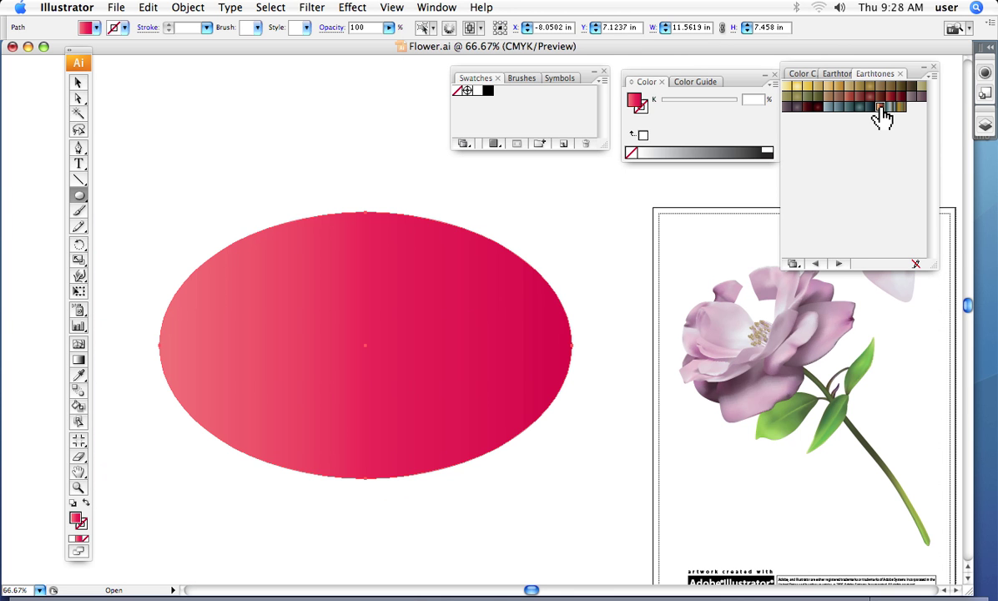
pyautogui.click(882, 108)
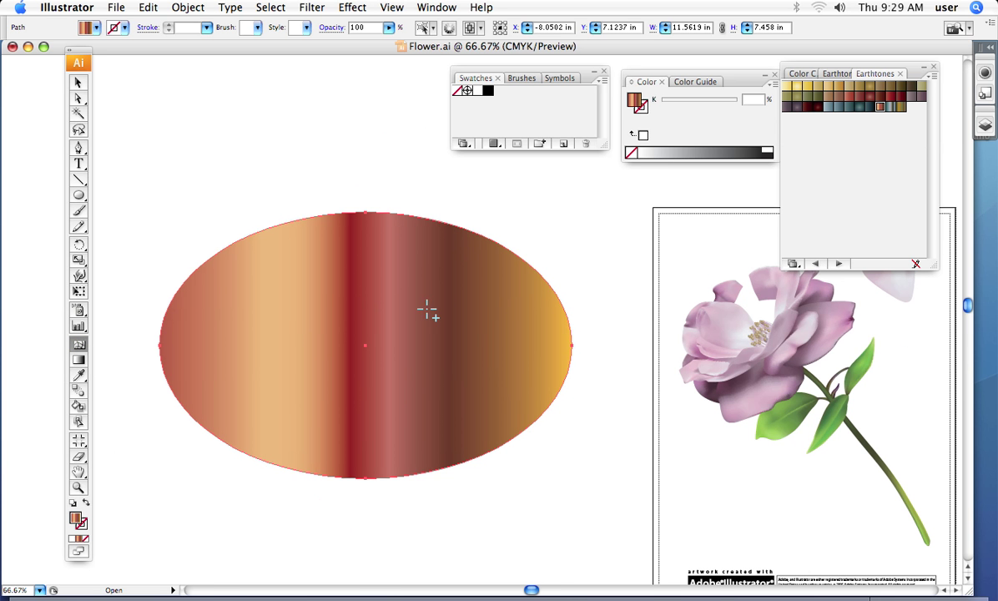
pyautogui.click(310, 289)
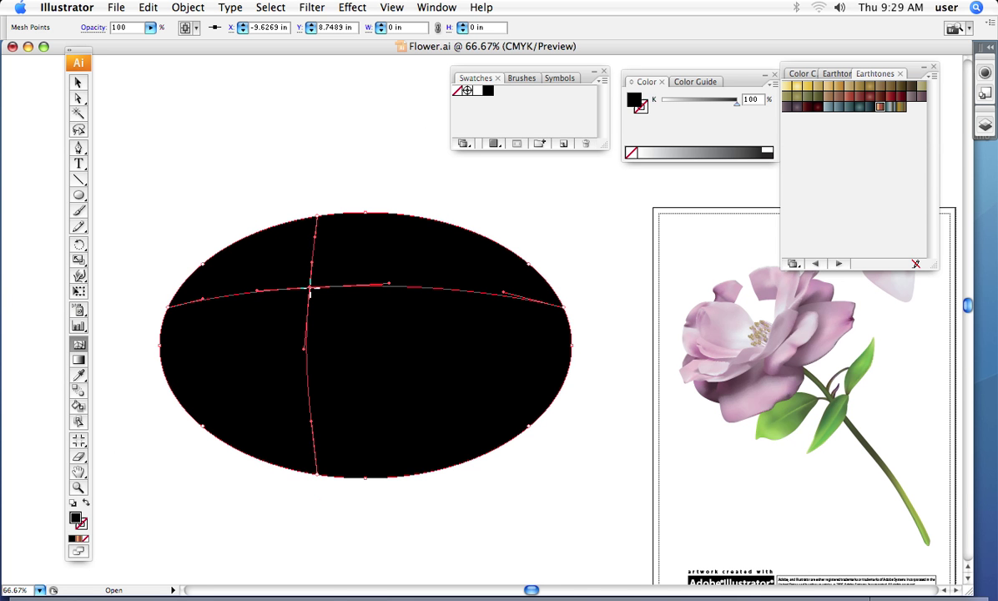
pyautogui.press('super+z')
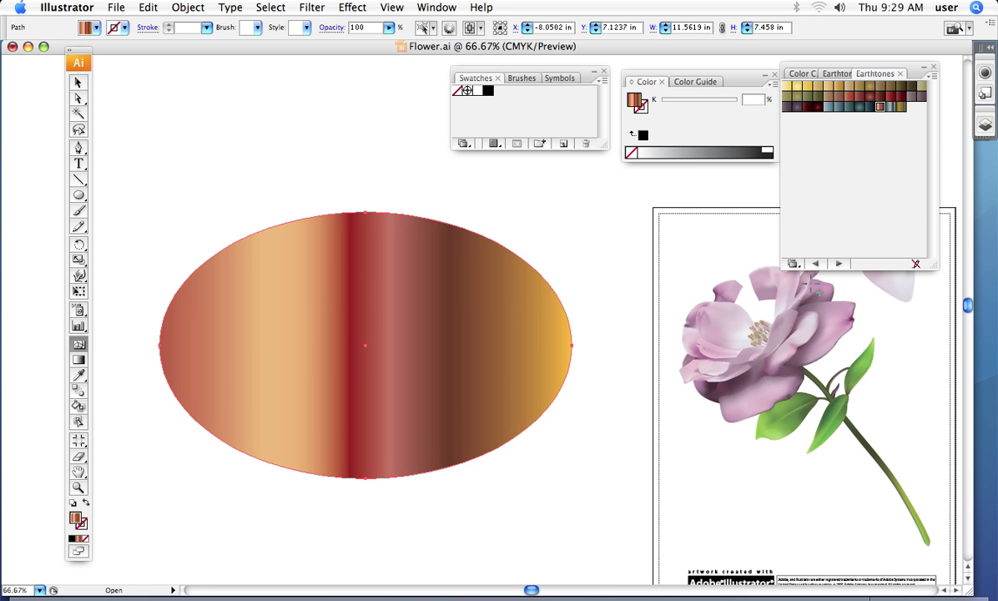
# Load the Nature > Flowers library and fill the ellipse with pale yellow C3 M2 Y50 K5
pyautogui.click(794, 265)
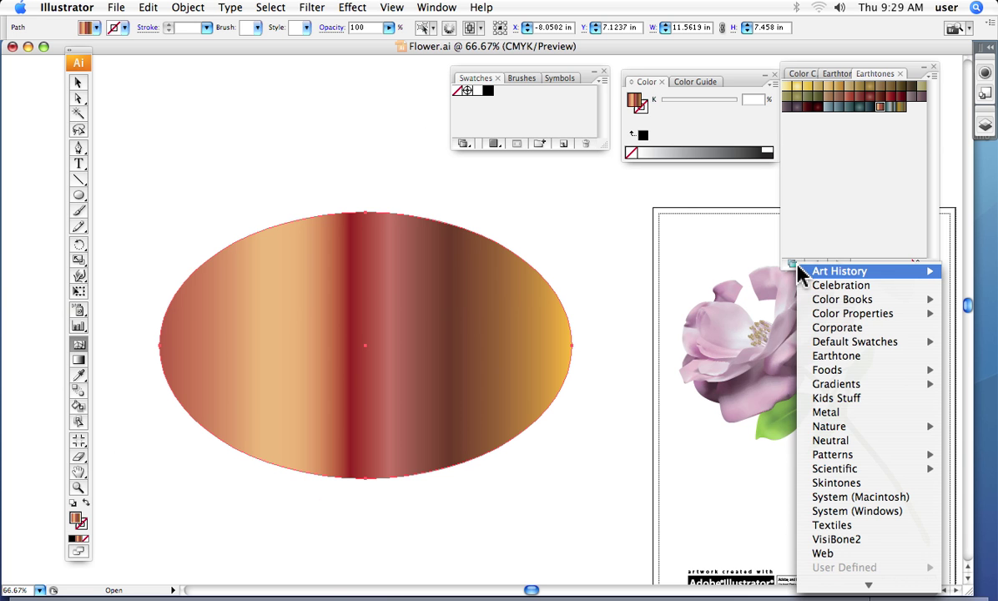
pyautogui.moveTo(799, 266)
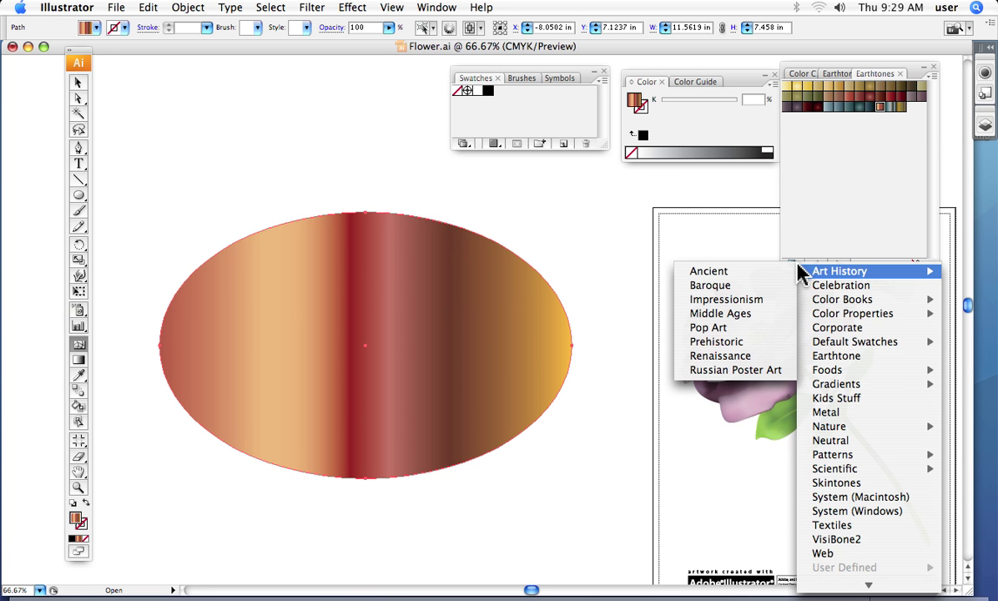
pyautogui.moveTo(818, 302)
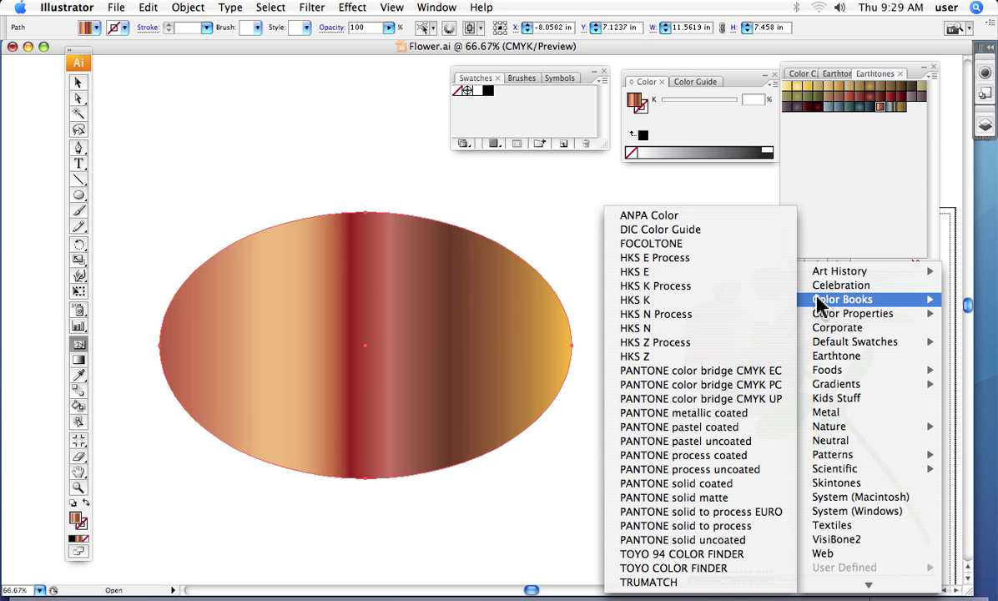
pyautogui.click(445, 10)
pyautogui.click(446, 10)
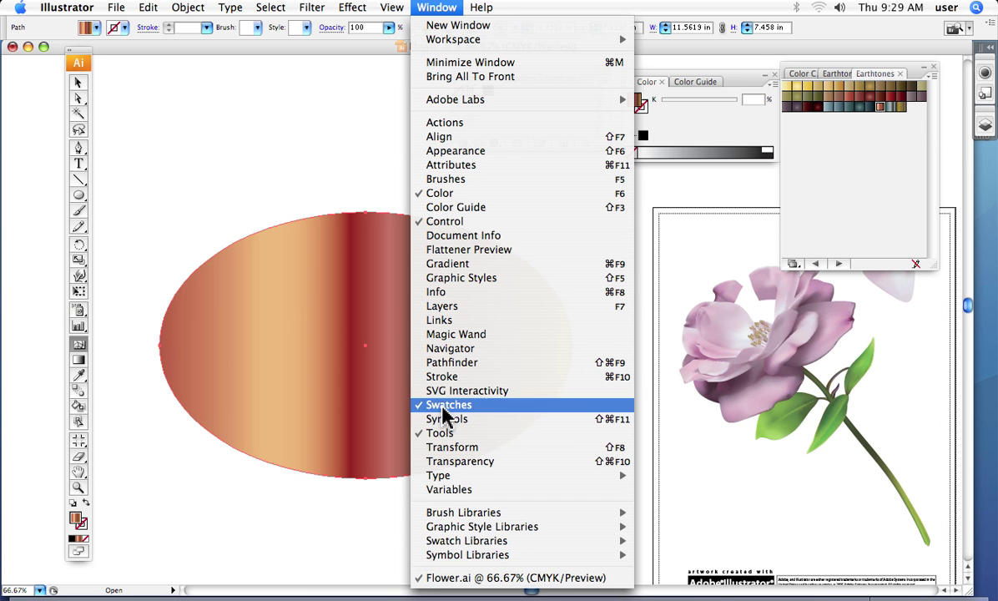
pyautogui.click(678, 200)
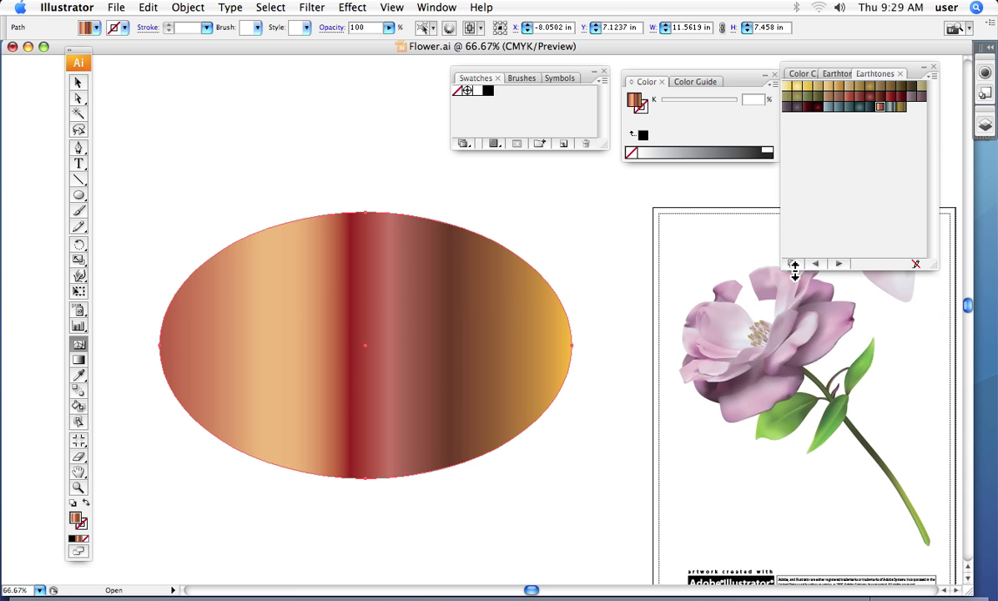
pyautogui.click(793, 264)
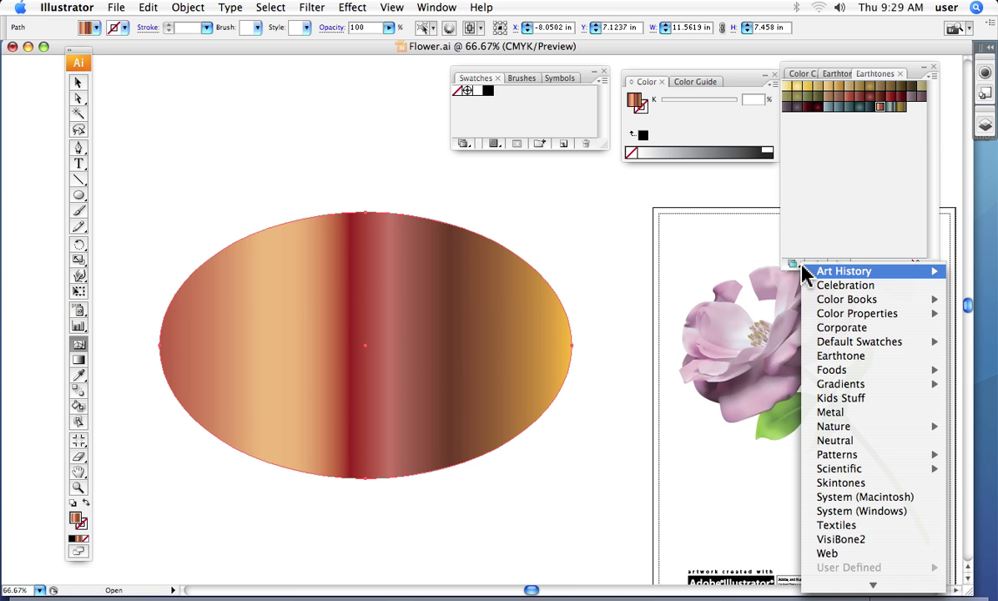
pyautogui.moveTo(830, 427)
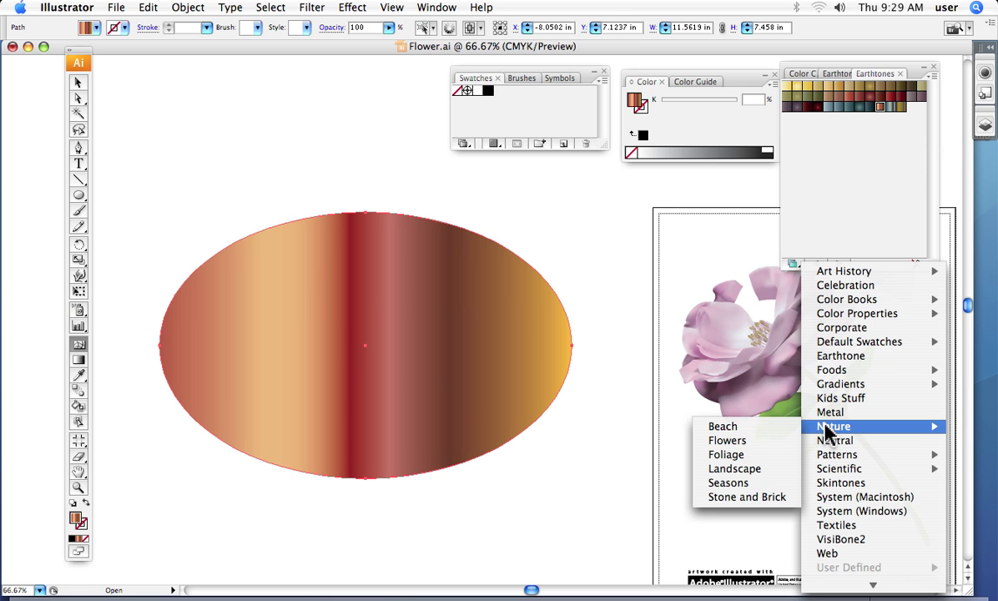
pyautogui.click(738, 443)
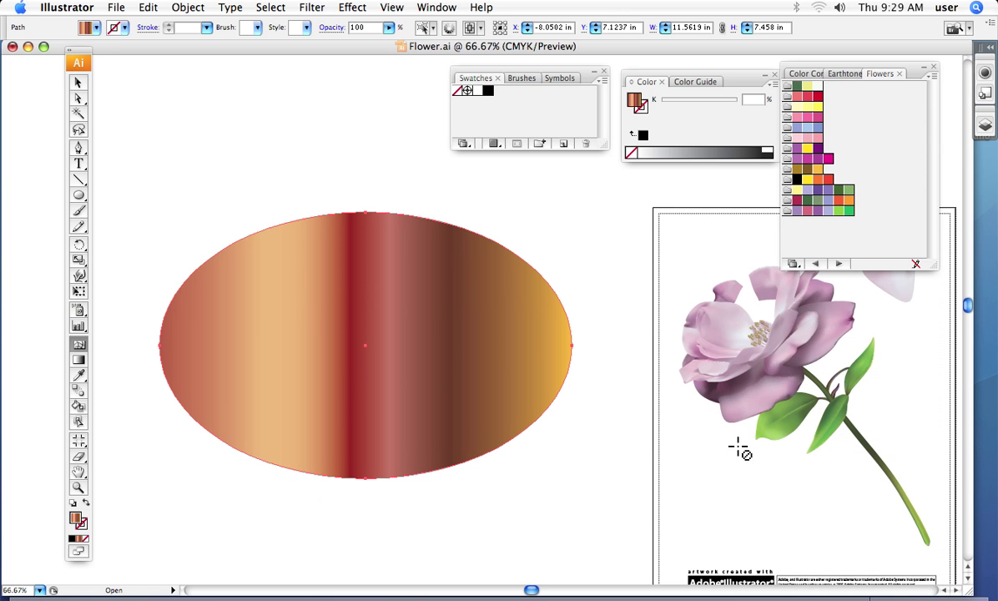
pyautogui.click(807, 87)
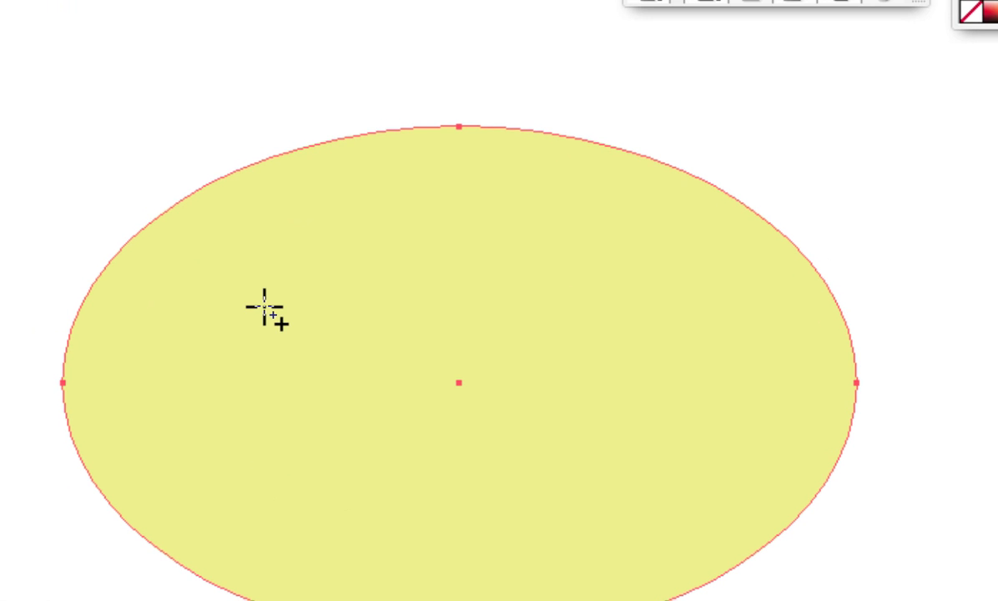
# Add three mesh points to the yellow ellipse, tinting them light blue and purple (C35 M70)
pyautogui.click(264, 307)
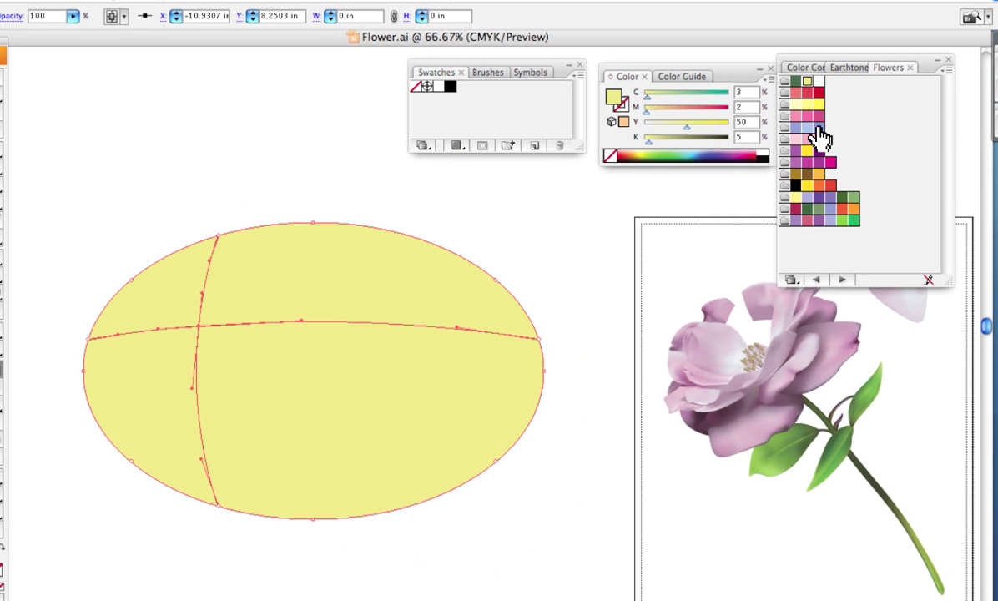
pyautogui.click(807, 128)
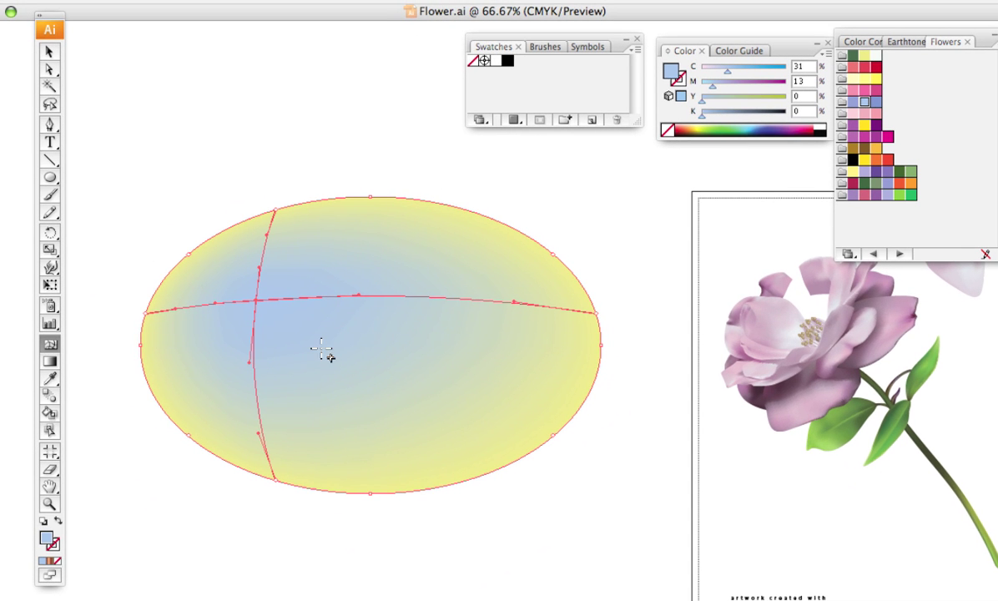
pyautogui.click(399, 348)
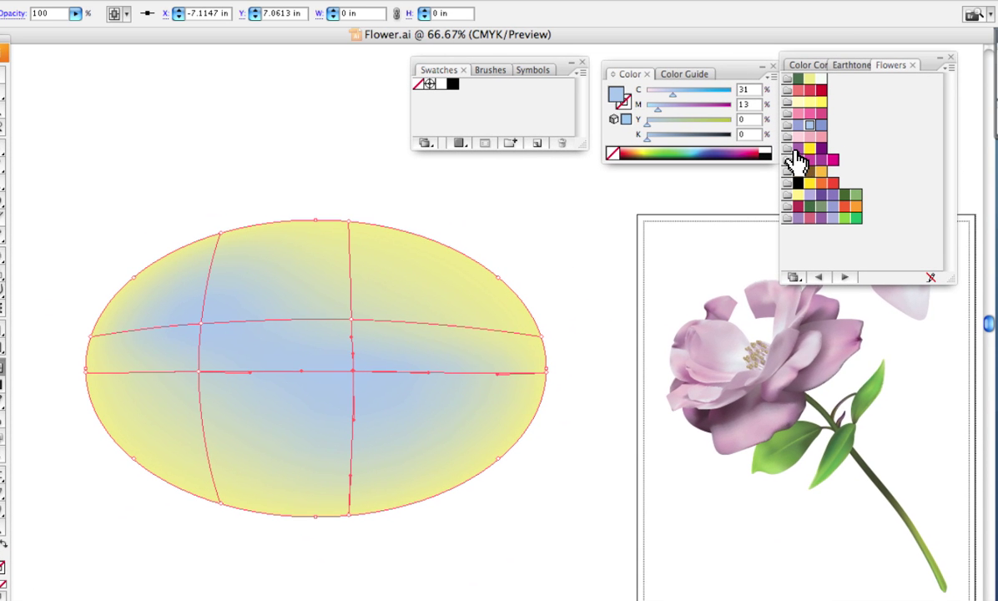
pyautogui.click(797, 157)
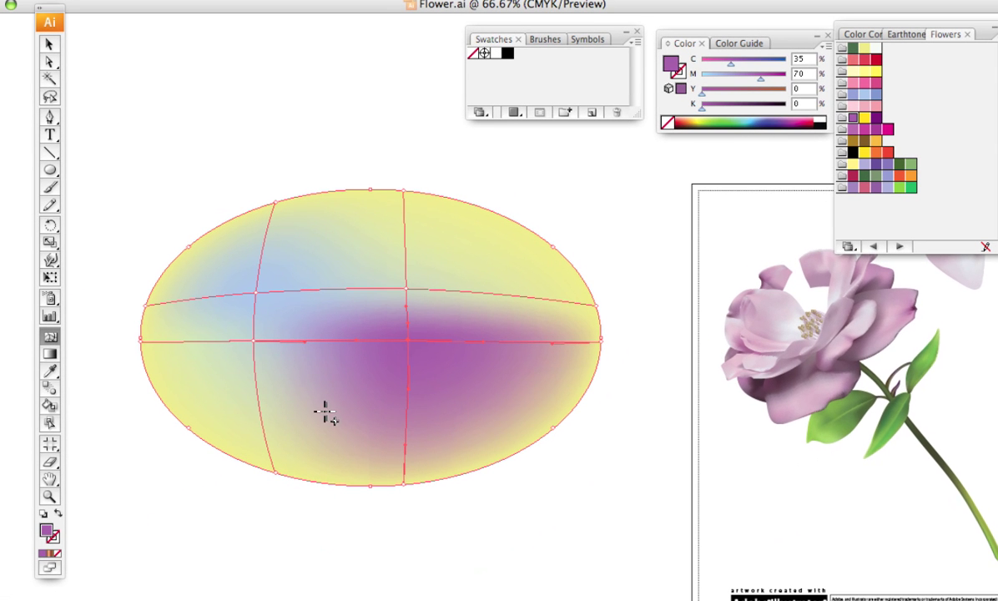
pyautogui.click(336, 409)
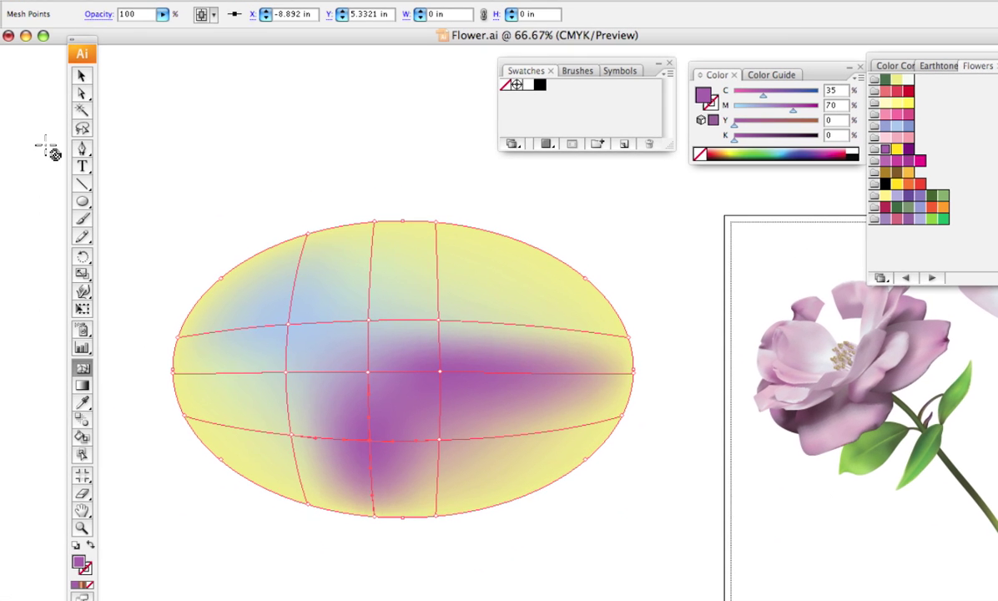
pyautogui.click(78, 99)
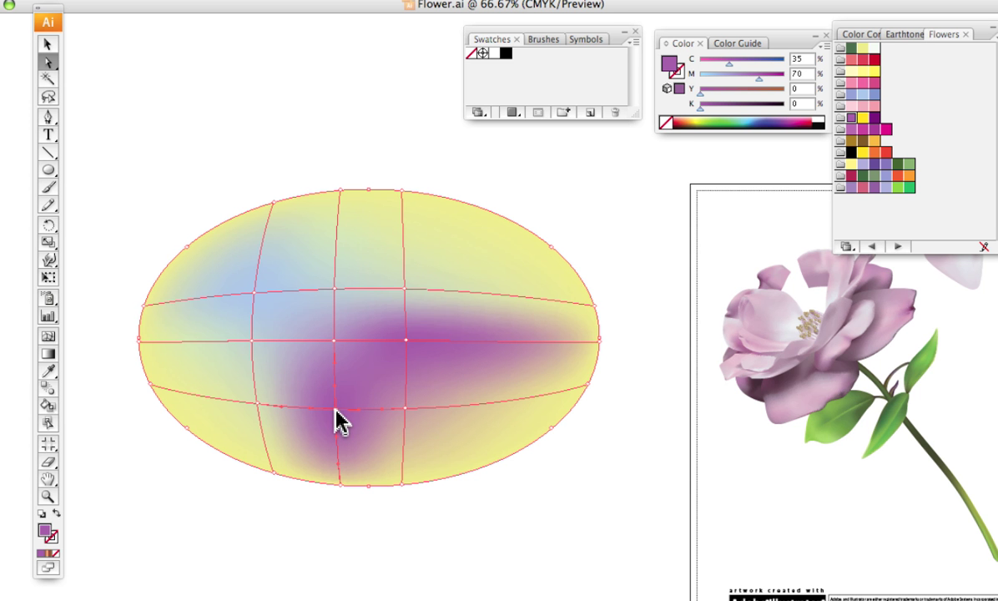
# Drag the purple mesh point down and the bottom point left to curve a hooked purple streak
pyautogui.moveTo(337, 413); pyautogui.dragTo(361, 446)
pyautogui.press('super+equal')
pyautogui.press('super+equal')
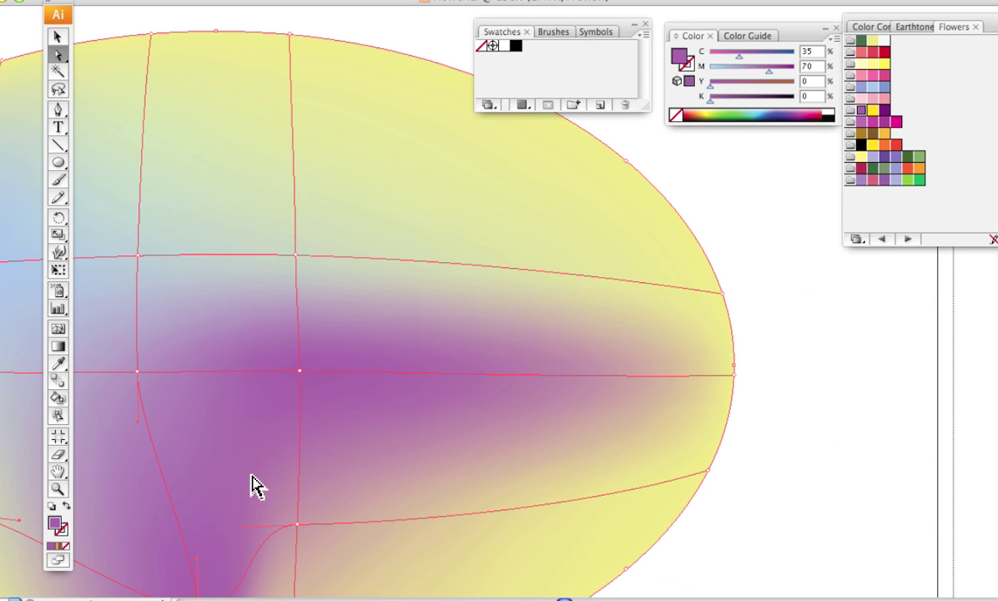
pyautogui.press('super+minus')
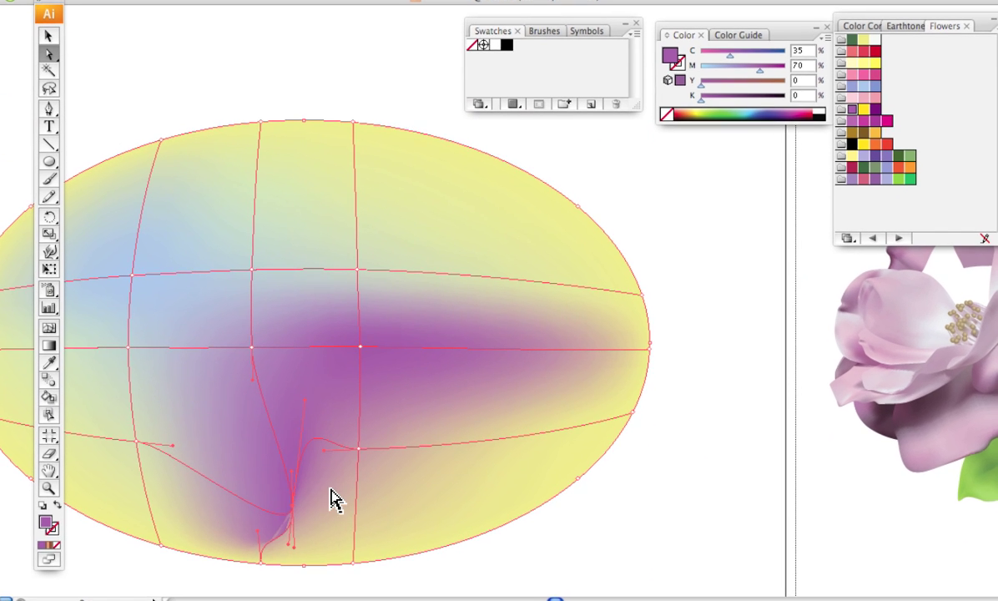
pyautogui.moveTo(307, 524); pyautogui.dragTo(234, 475)
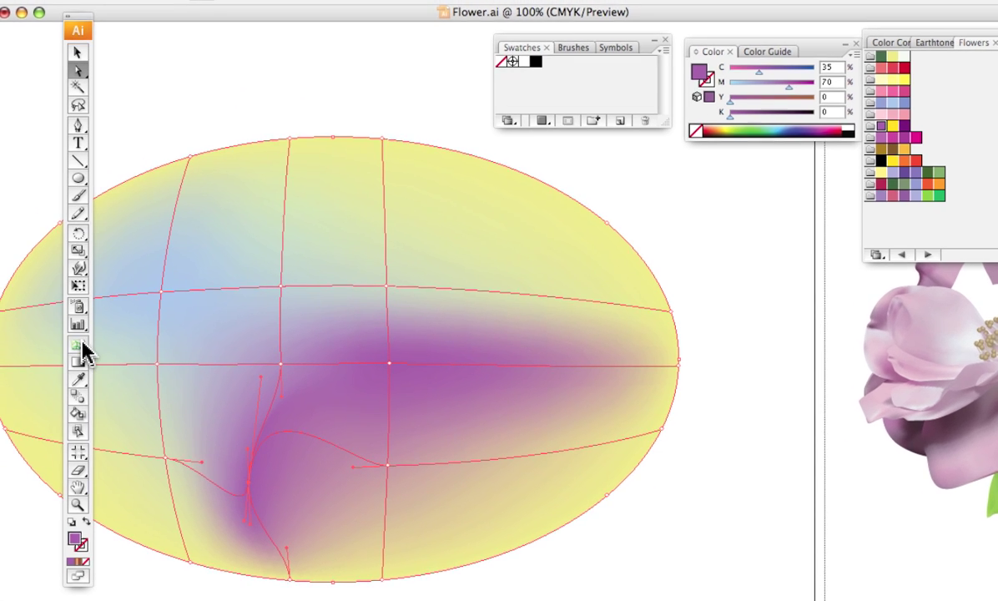
pyautogui.click(78, 345)
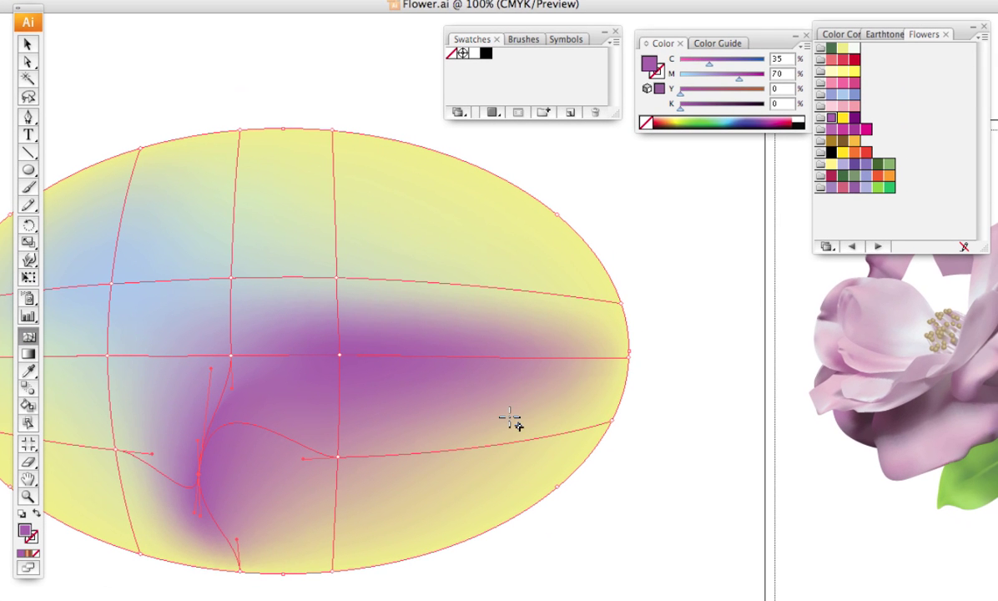
pyautogui.click(482, 483)
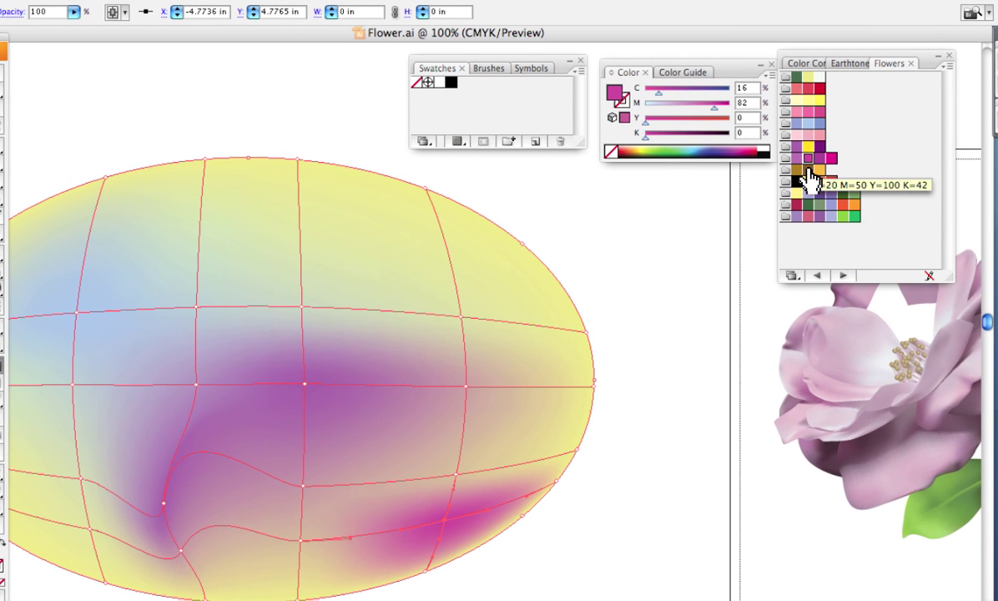
pyautogui.click(845, 193)
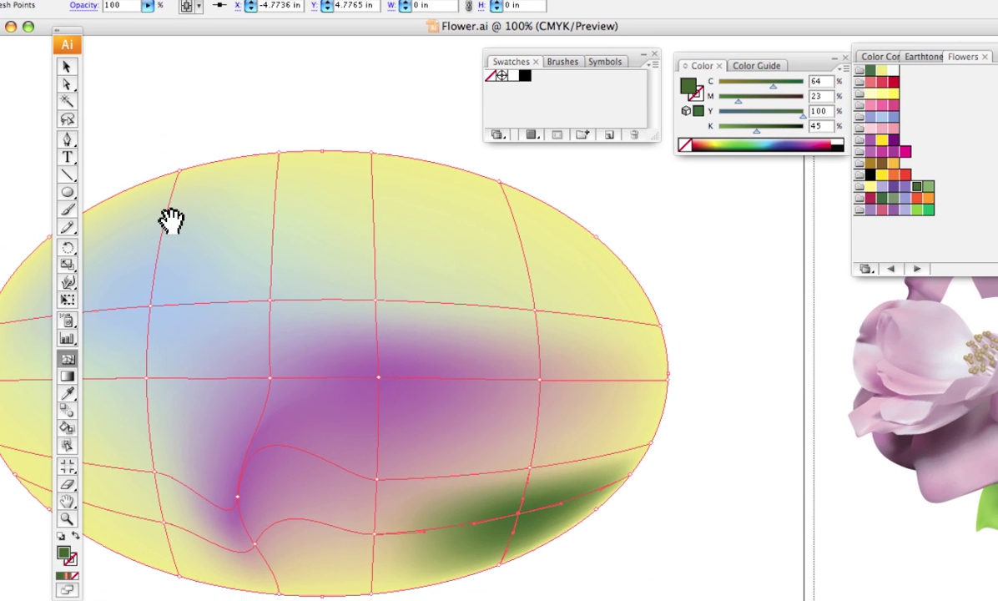
pyautogui.moveTo(174, 223); pyautogui.dragTo(317, 226)
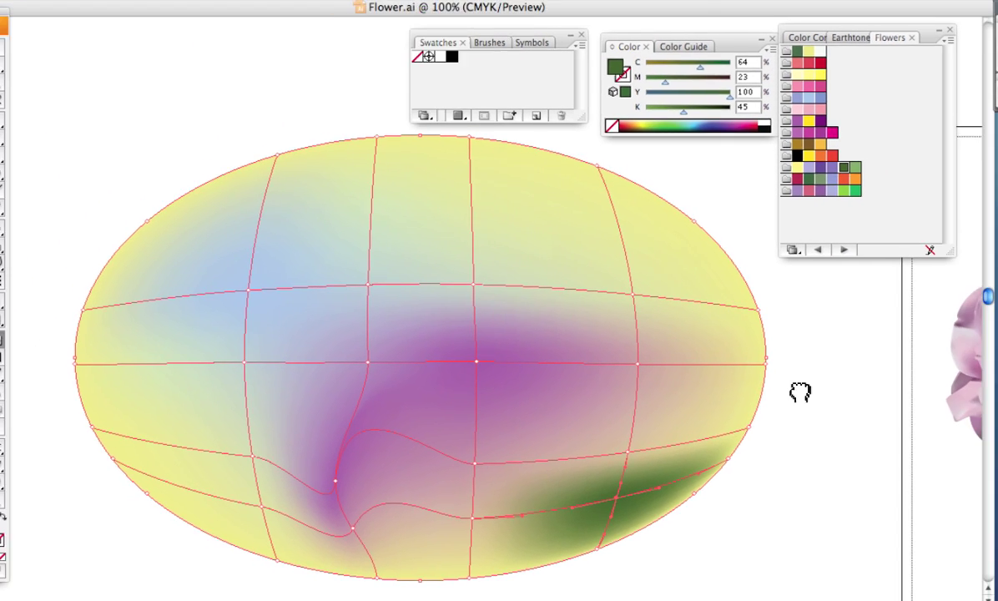
pyautogui.moveTo(800, 392); pyautogui.dragTo(218, 263)
pyautogui.moveTo(484, 350); pyautogui.dragTo(228, 450)
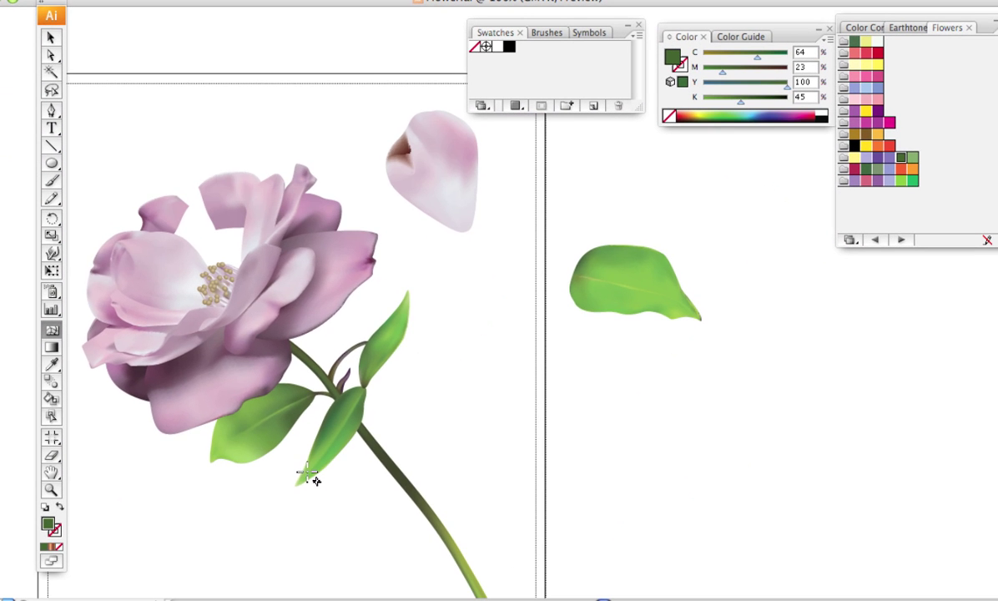
pyautogui.press('super+equal')
pyautogui.press('super+equal')
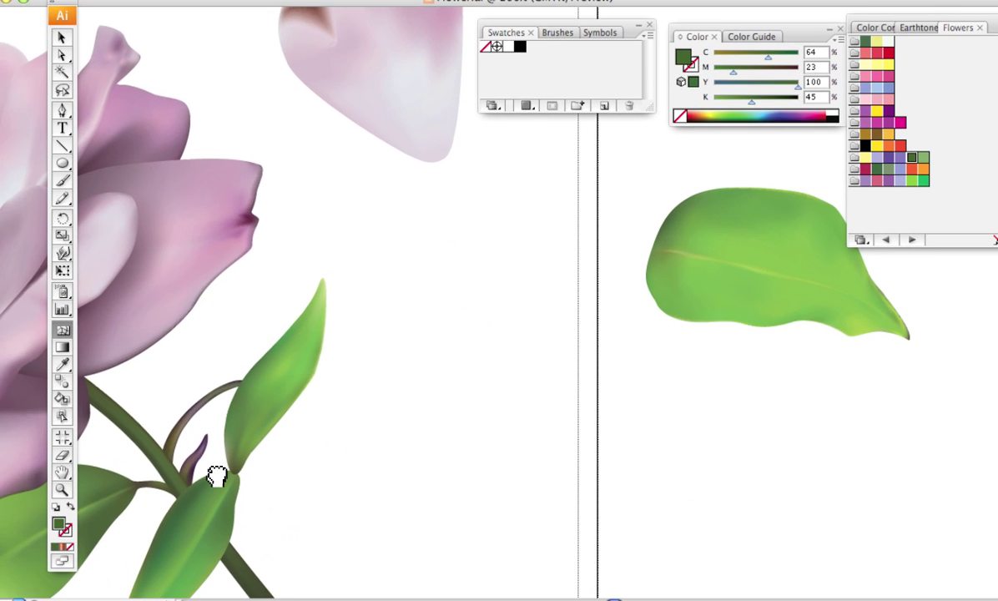
pyautogui.moveTo(154, 499); pyautogui.dragTo(507, 360)
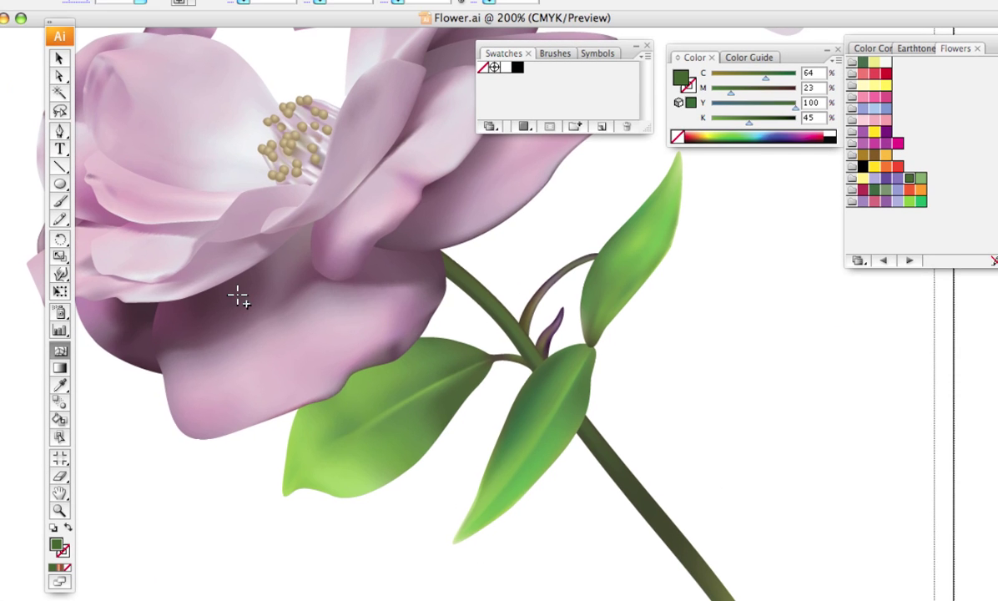
pyautogui.moveTo(174, 313); pyautogui.dragTo(534, 341)
pyautogui.hotkey('ctrl', '-')
pyautogui.hotkey('ctrl', '-')
pyautogui.hotkey('ctrl', '-')
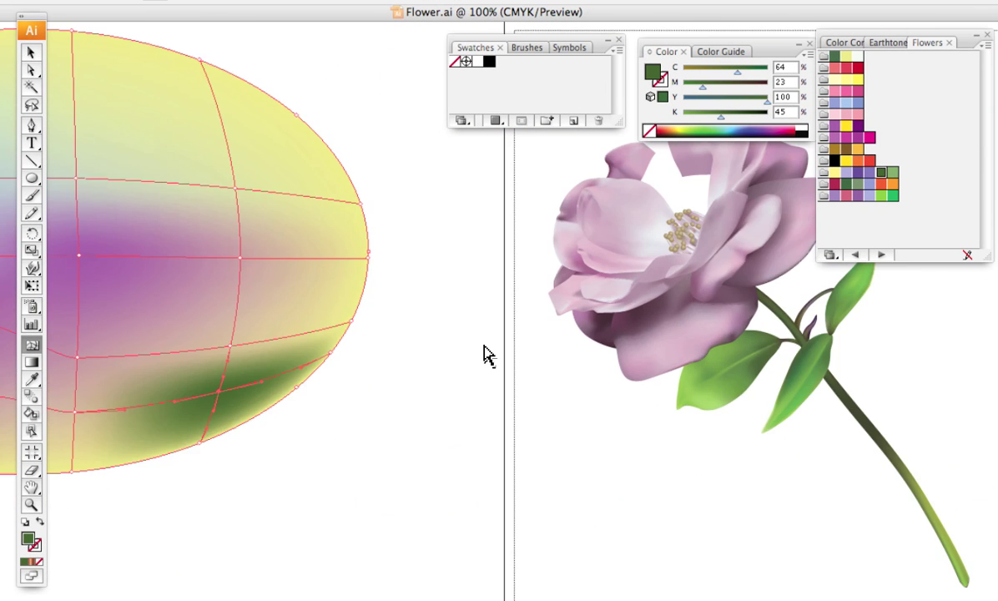
pyautogui.moveTo(241, 339); pyautogui.dragTo(503, 351)
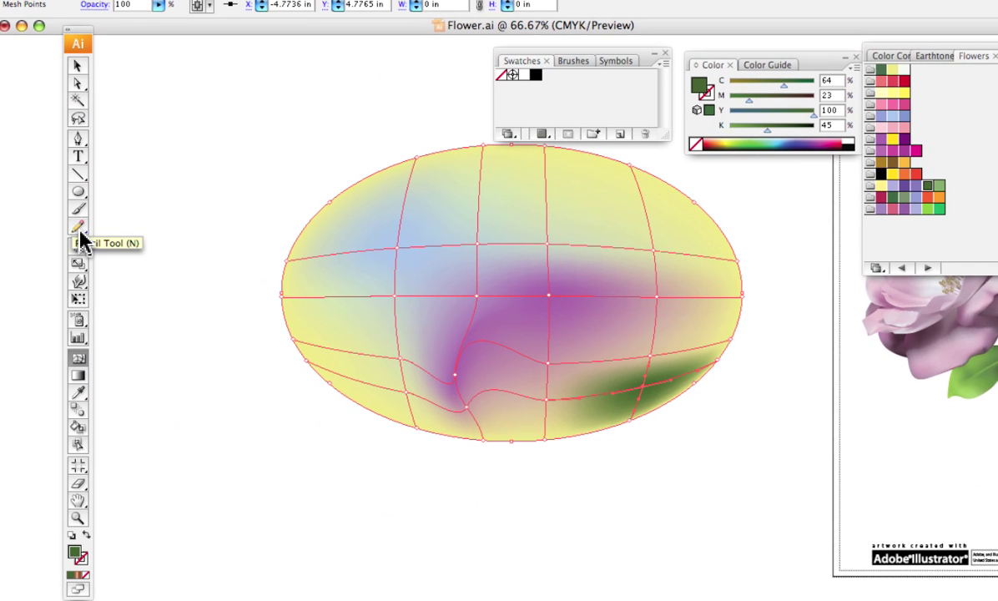
# Color the oval's middle row of mesh points dark green C78 M37 Y86 K28
pyautogui.click(78, 344)
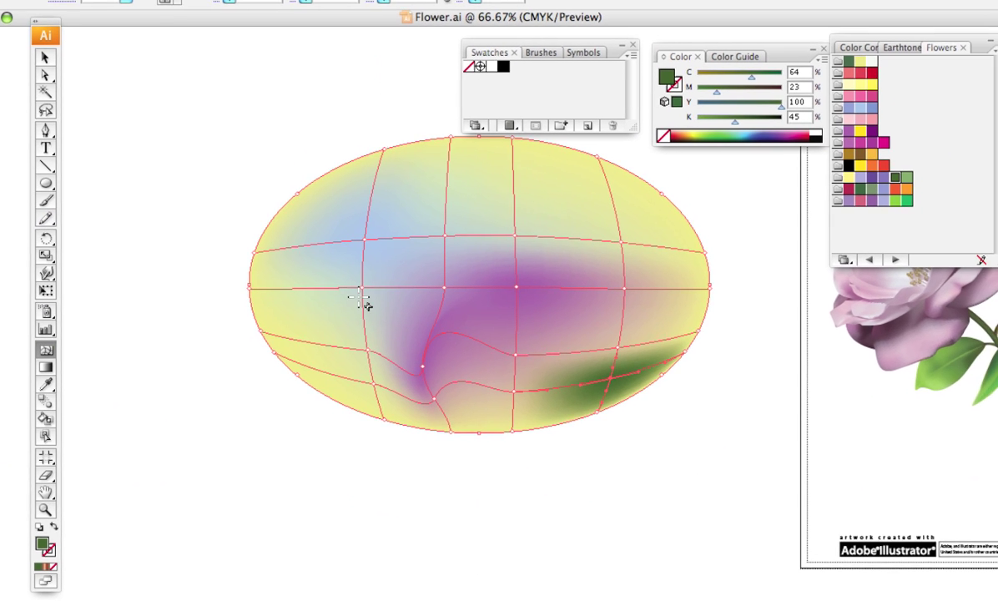
pyautogui.click(75, 92)
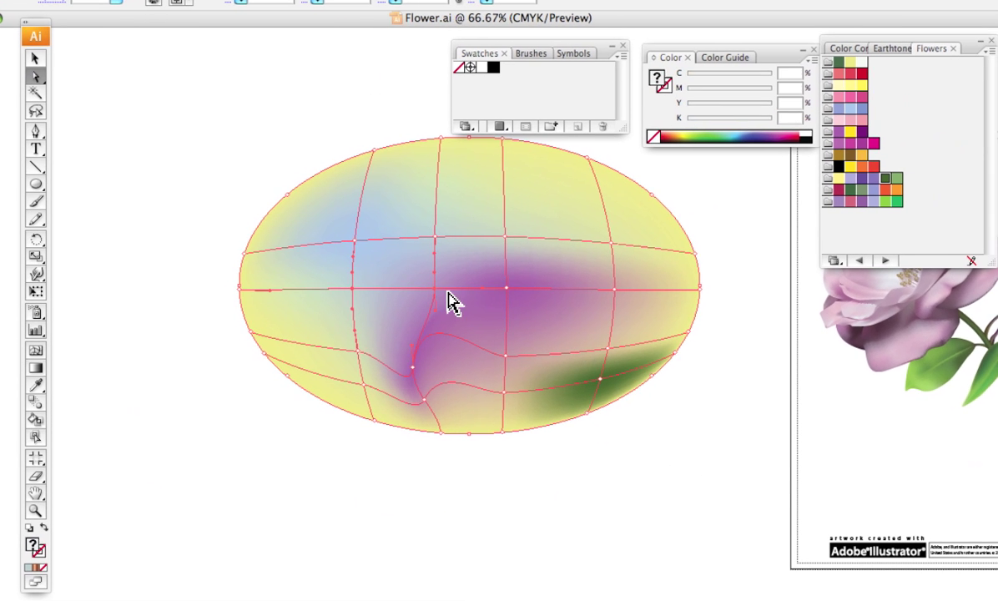
pyautogui.click(506, 288)
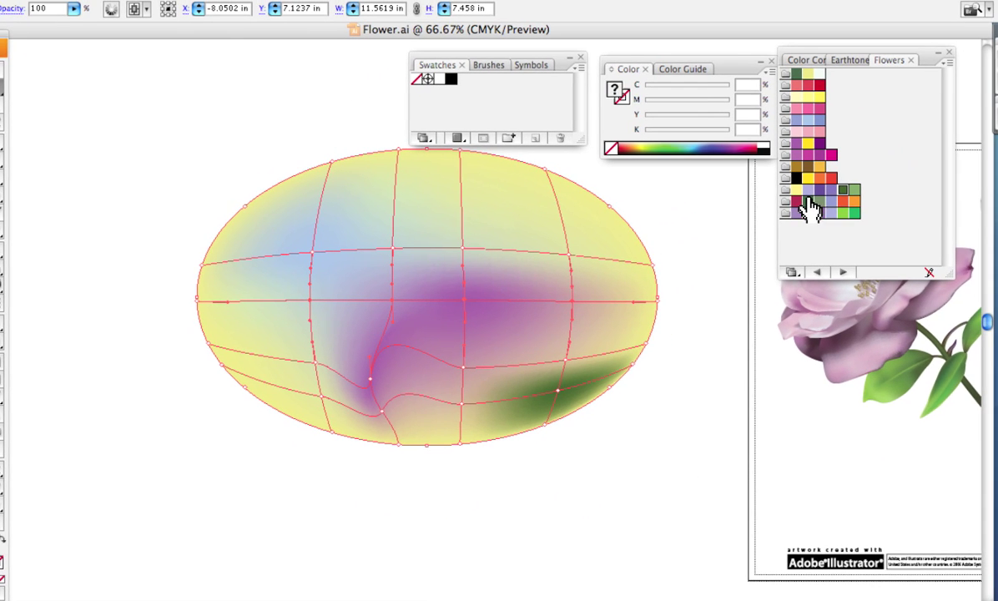
pyautogui.click(808, 202)
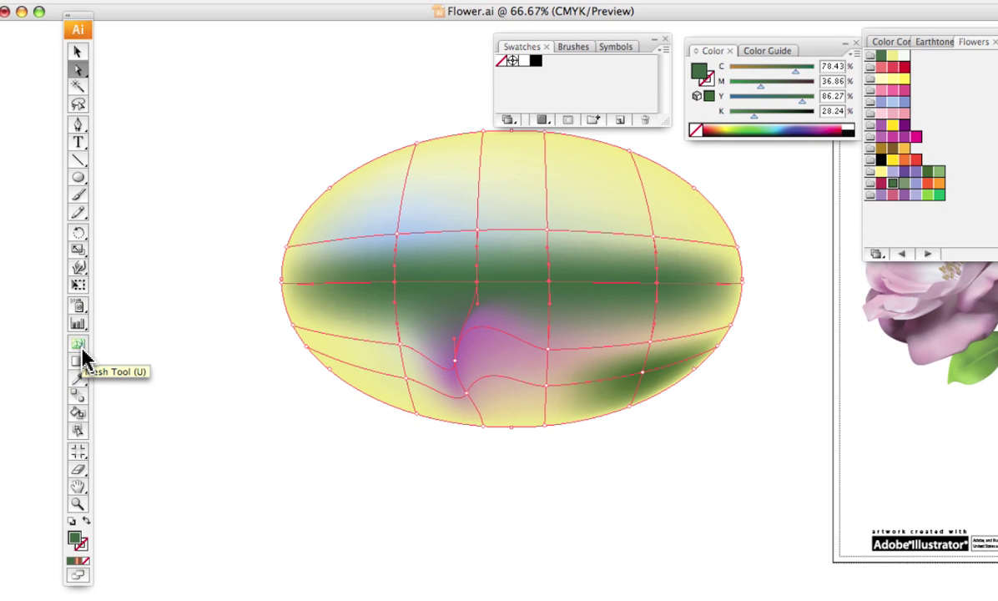
# Add two mesh points left of the oval's centre, making the first one pale yellow
pyautogui.click(79, 348)
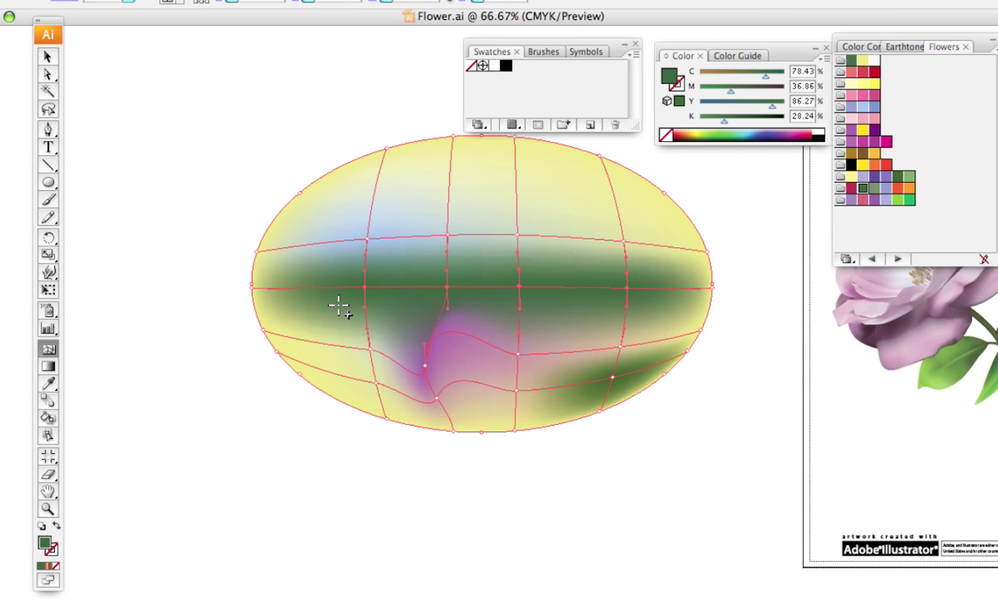
pyautogui.press('super+plus')
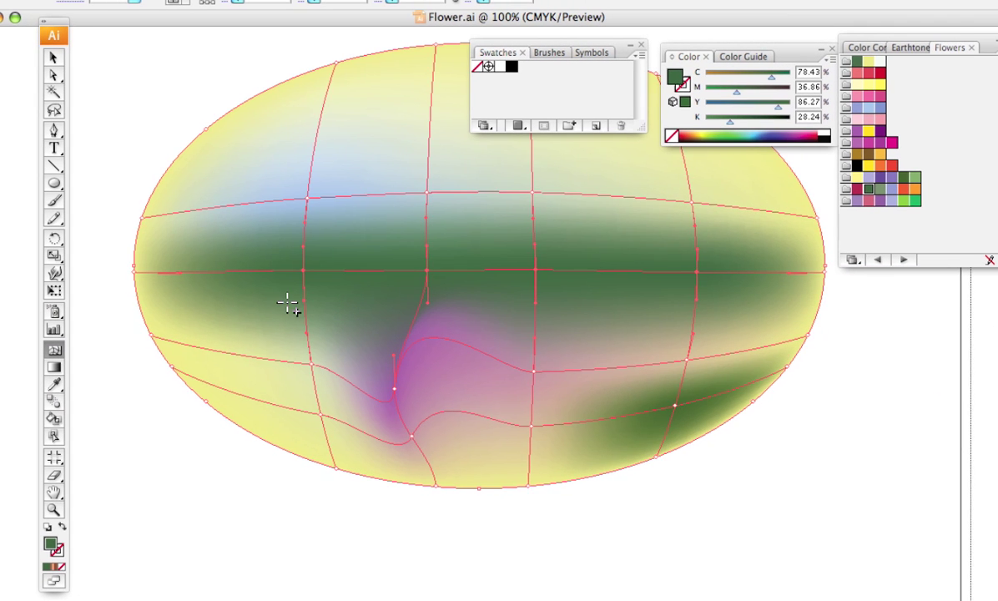
pyautogui.click(278, 292)
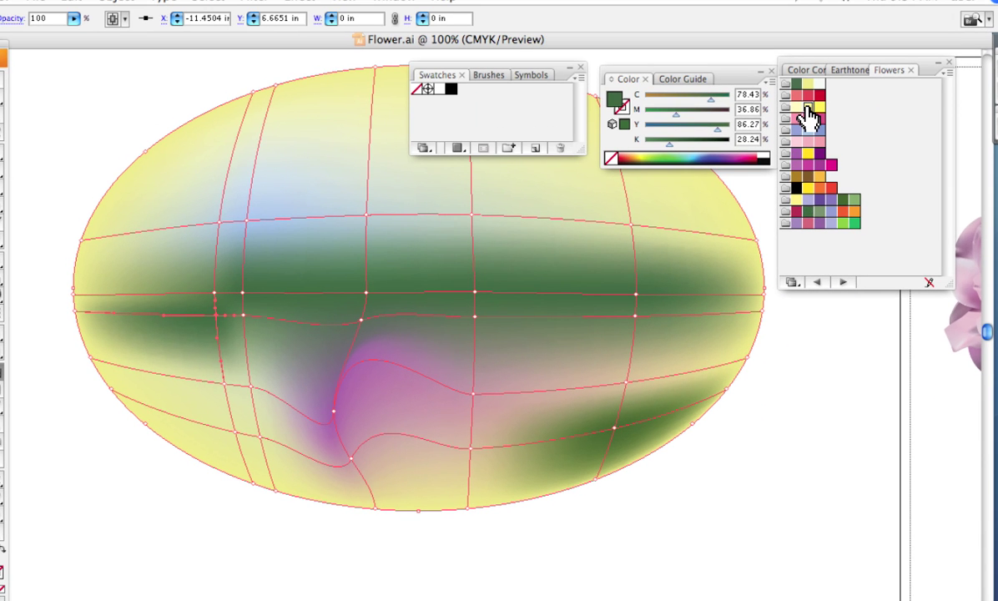
pyautogui.click(806, 111)
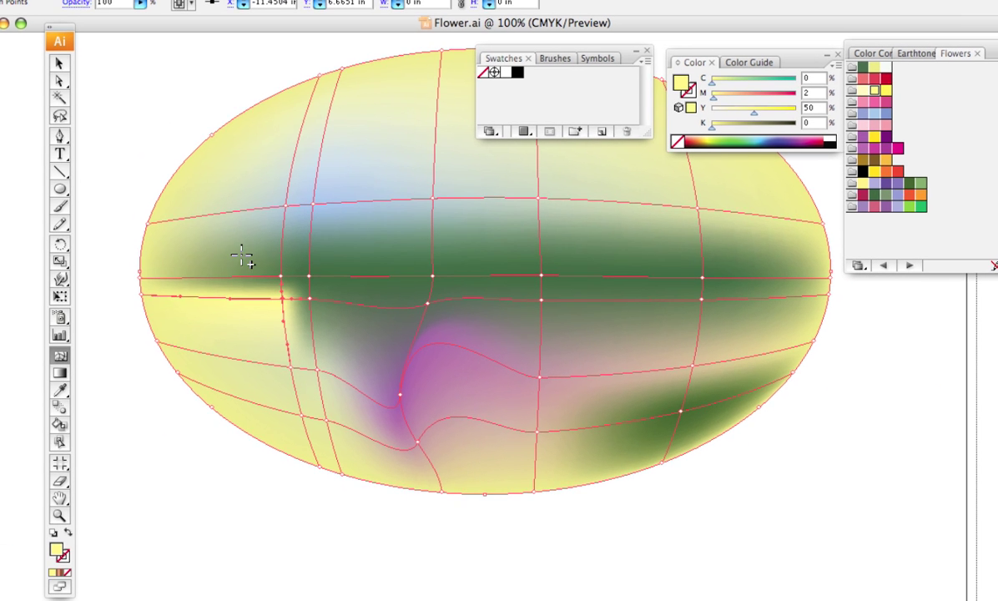
pyautogui.click(244, 258)
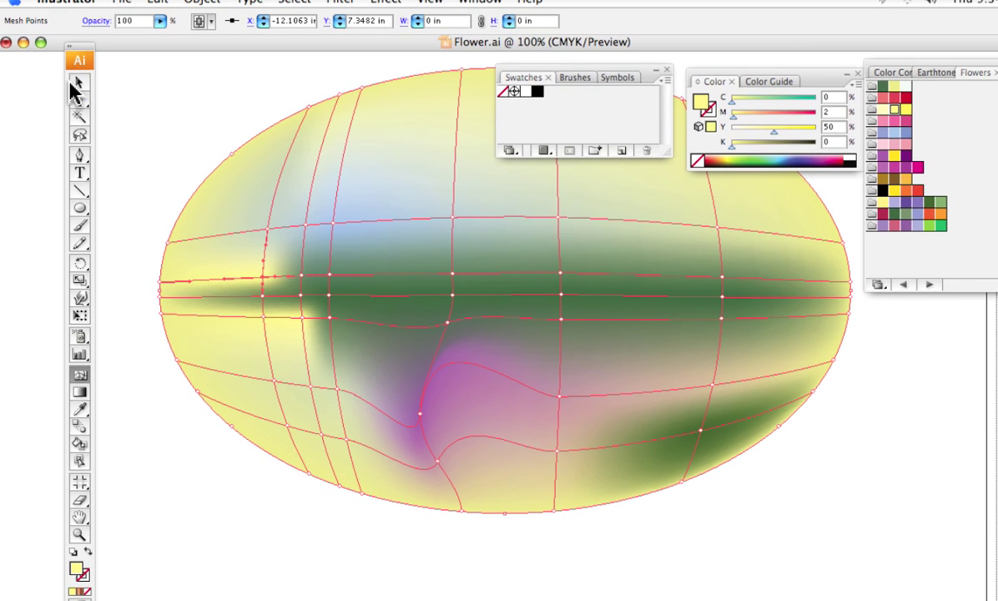
# Select the whole mesh oval and check its shading with the mesh hidden
pyautogui.click(59, 64)
pyautogui.click(77, 86)
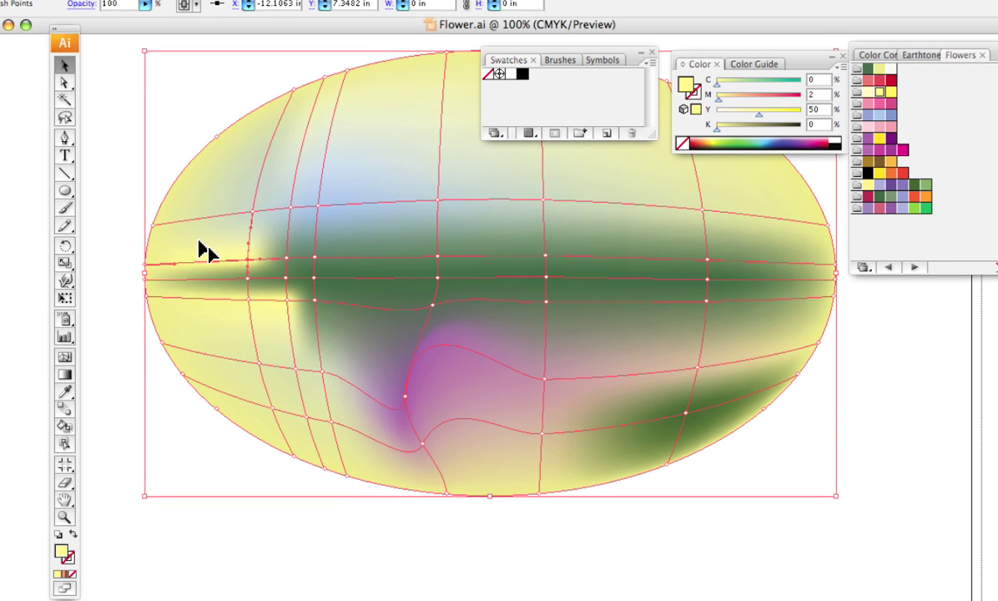
pyautogui.click(281, 286)
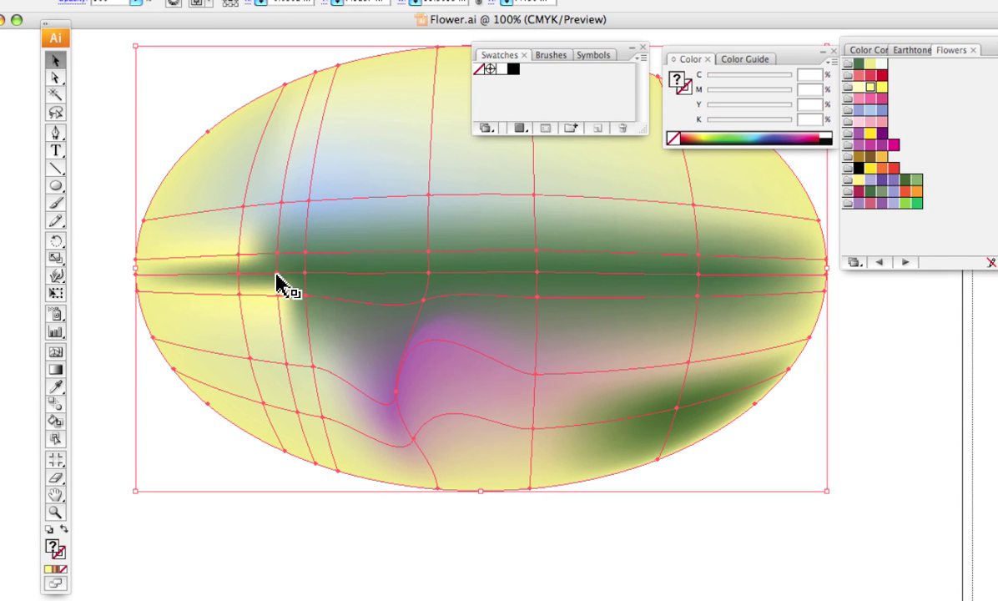
pyautogui.click(277, 283)
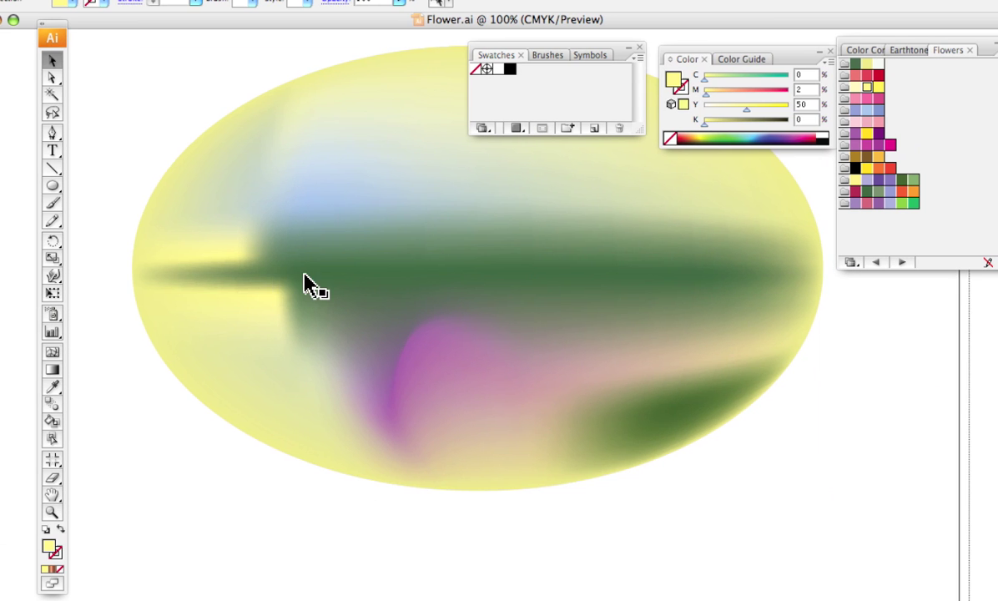
pyautogui.click(248, 284)
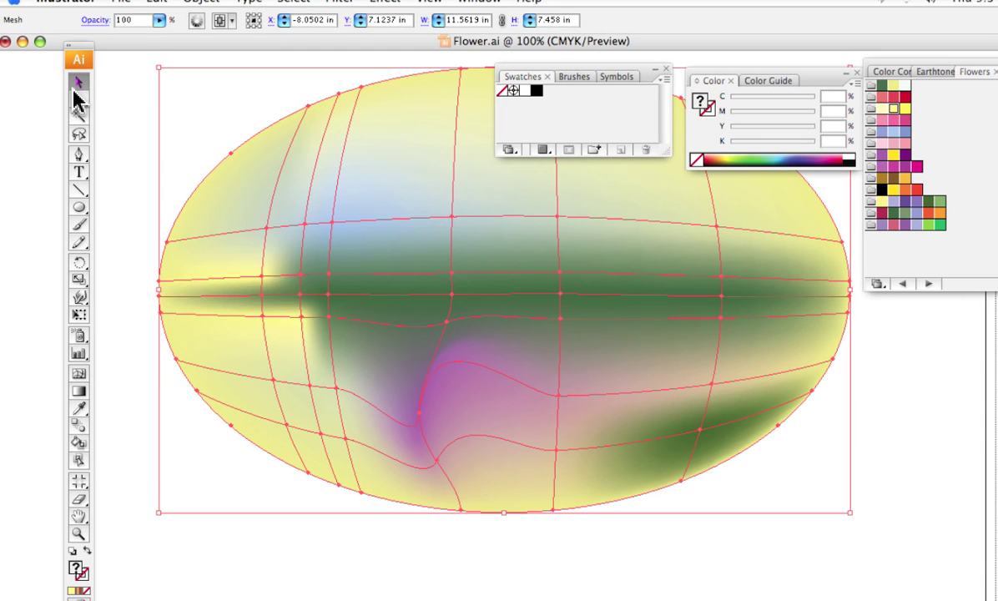
pyautogui.click(59, 78)
pyautogui.click(202, 250)
# Direct-select the points along the new centre row, out to the far-right point
pyautogui.click(249, 278)
pyautogui.click(246, 277)
pyautogui.click(284, 276)
pyautogui.click(343, 284)
pyautogui.click(524, 275)
pyautogui.click(673, 278)
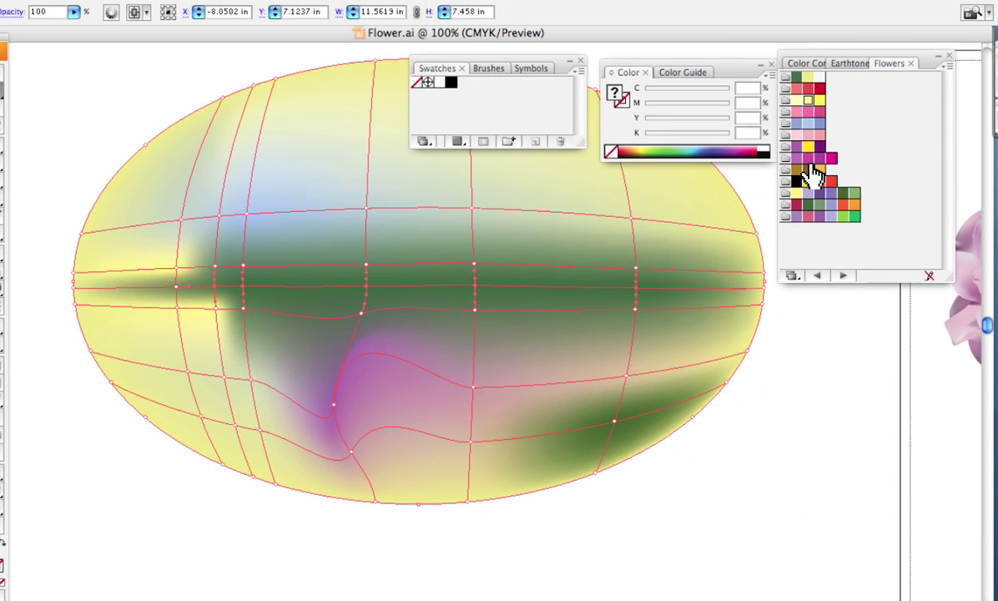
pyautogui.click(821, 158)
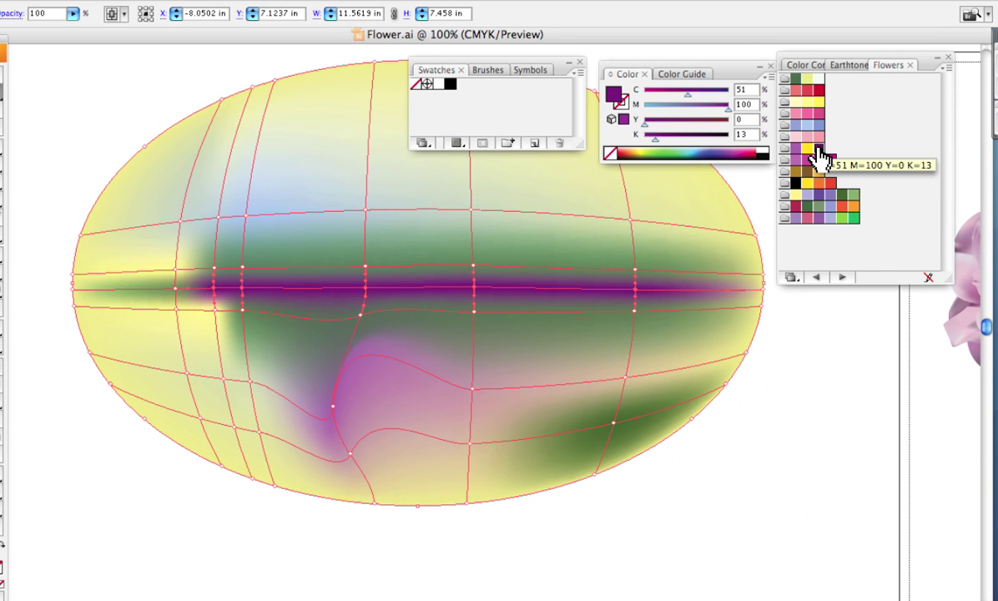
pyautogui.click(792, 359)
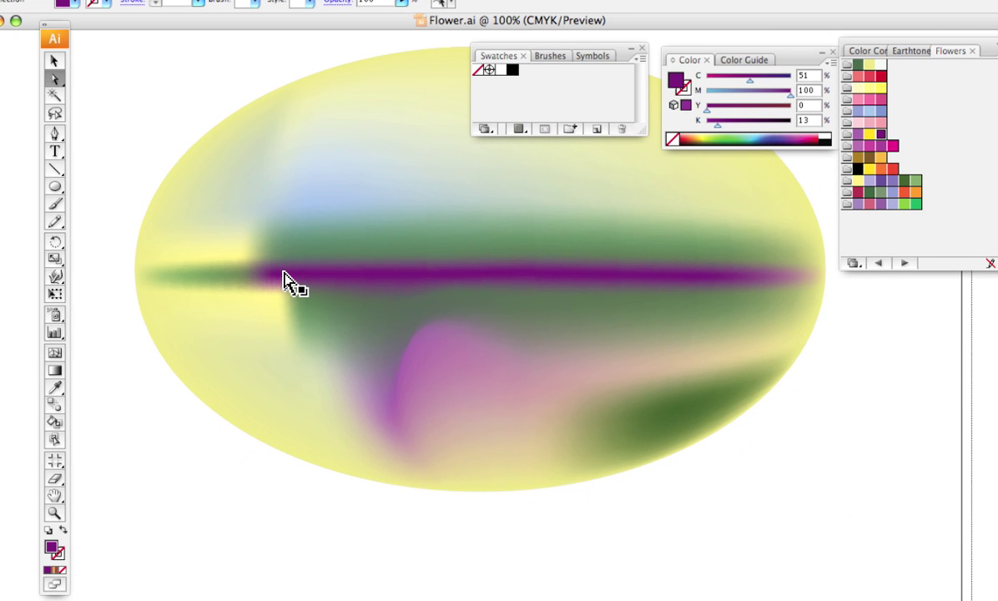
pyautogui.click(291, 277)
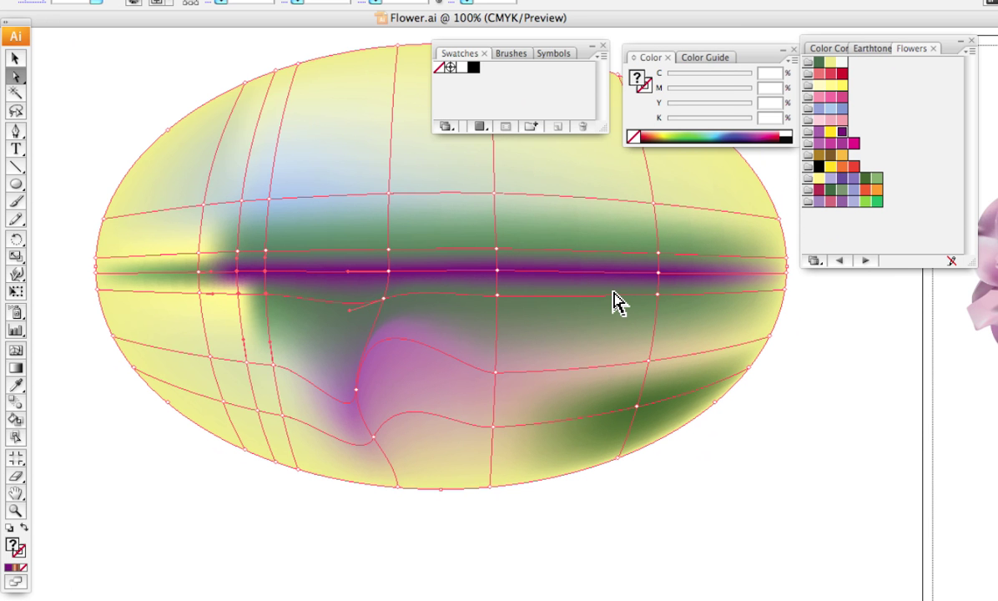
pyautogui.click(840, 343)
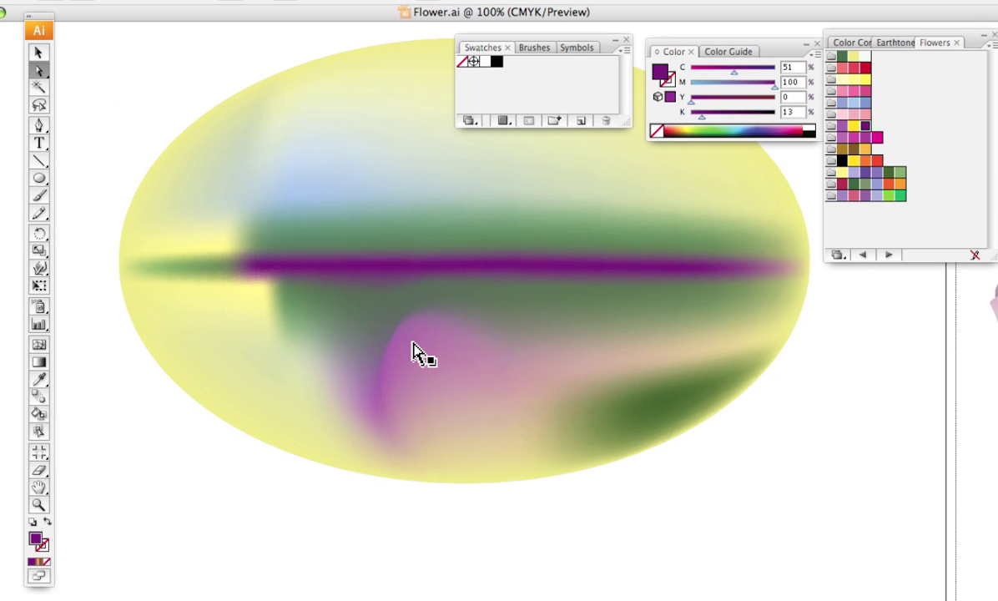
# Edit the mesh point above the streak, then deselect to preview the purple bulge
pyautogui.click(415, 353)
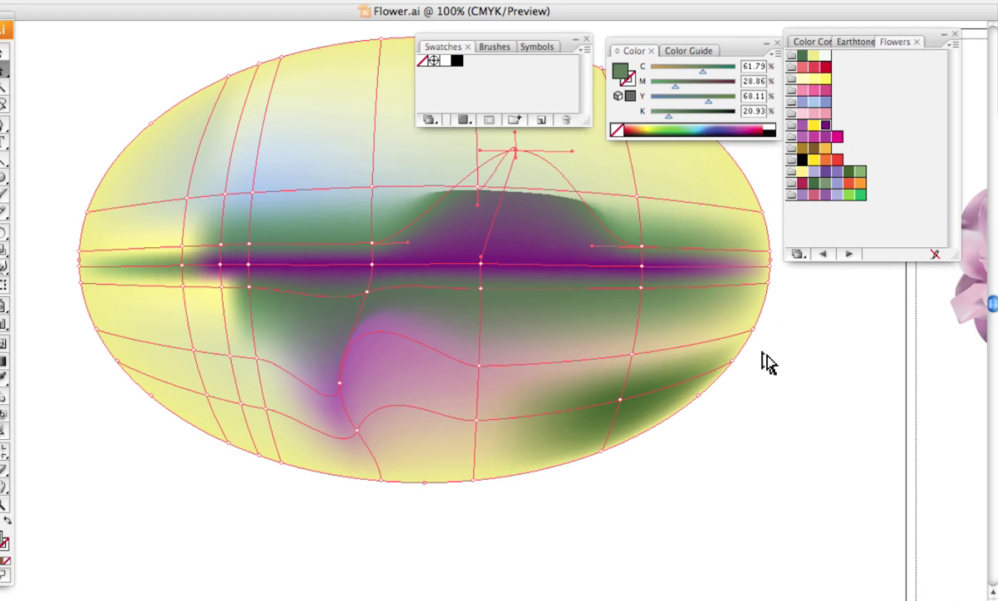
pyautogui.click(808, 384)
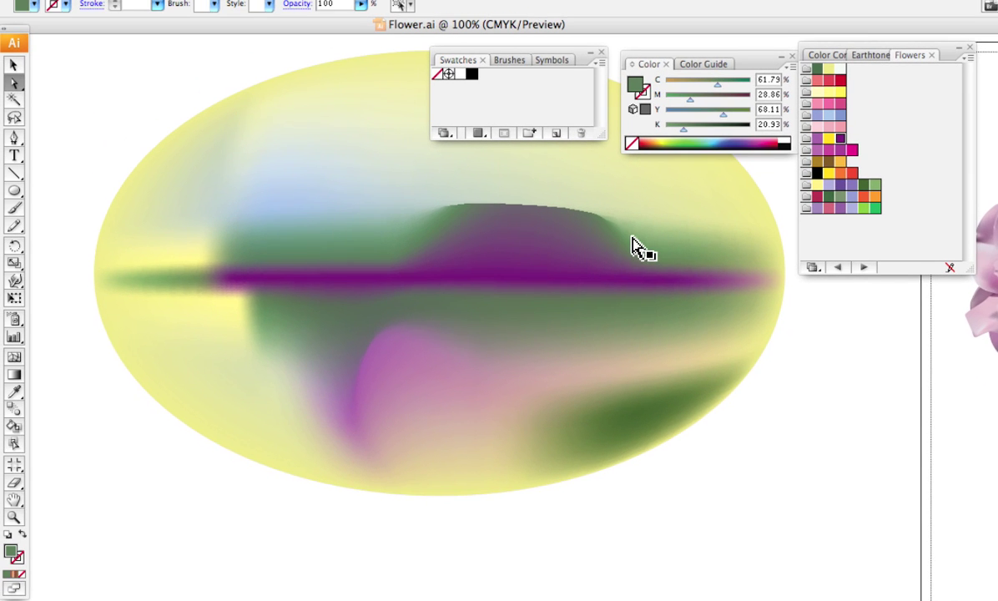